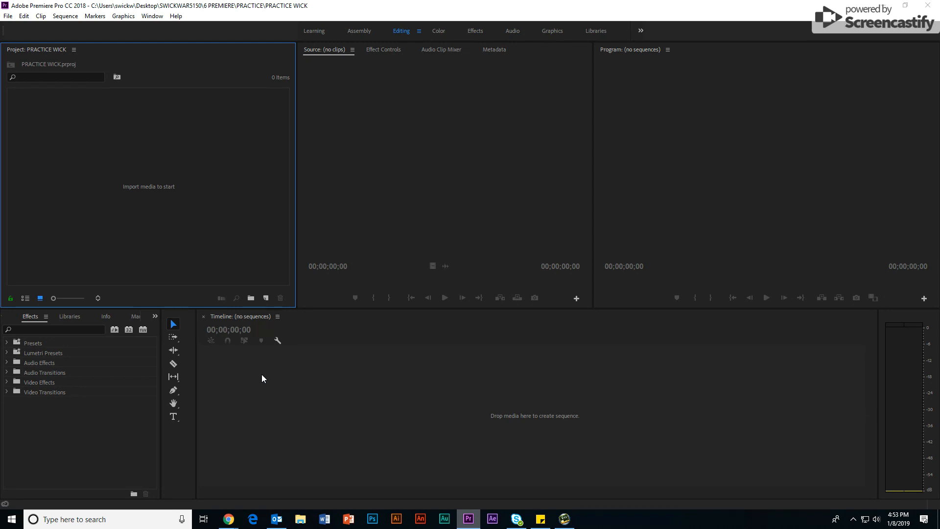
# - Create a new sequence named Sequence 01 using the AVCHD 1080p30 preset
pyautogui.hotkey('ctrl', 'n')
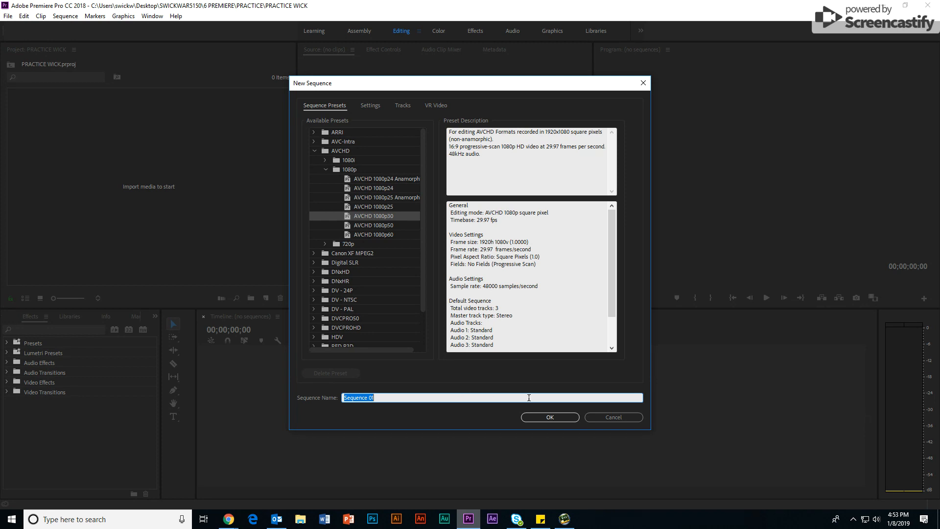
pyautogui.click(555, 418)
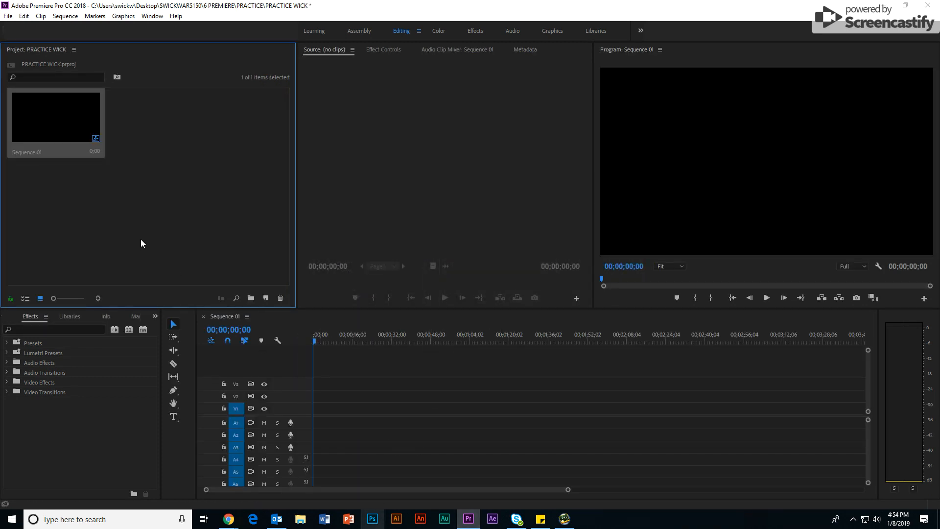
pyautogui.click(8, 16)
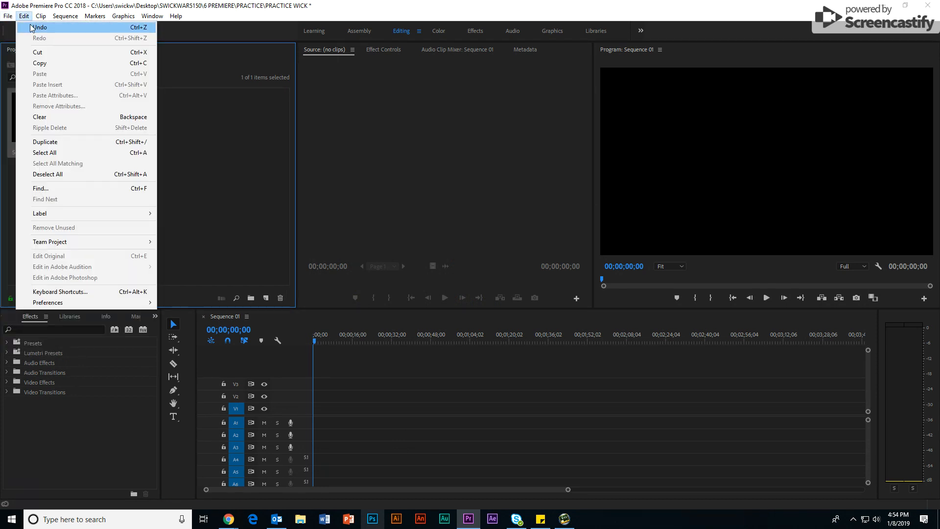
pyautogui.moveTo(30, 28)
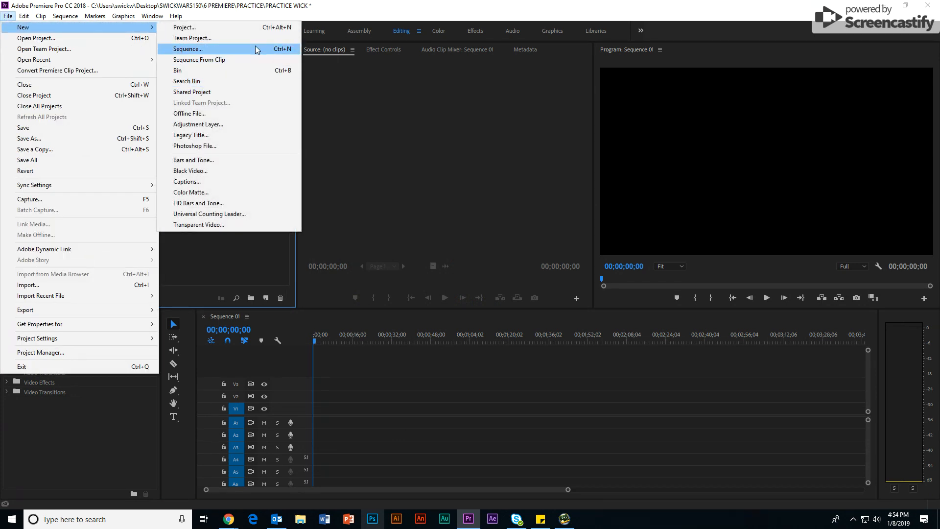
pyautogui.click(392, 131)
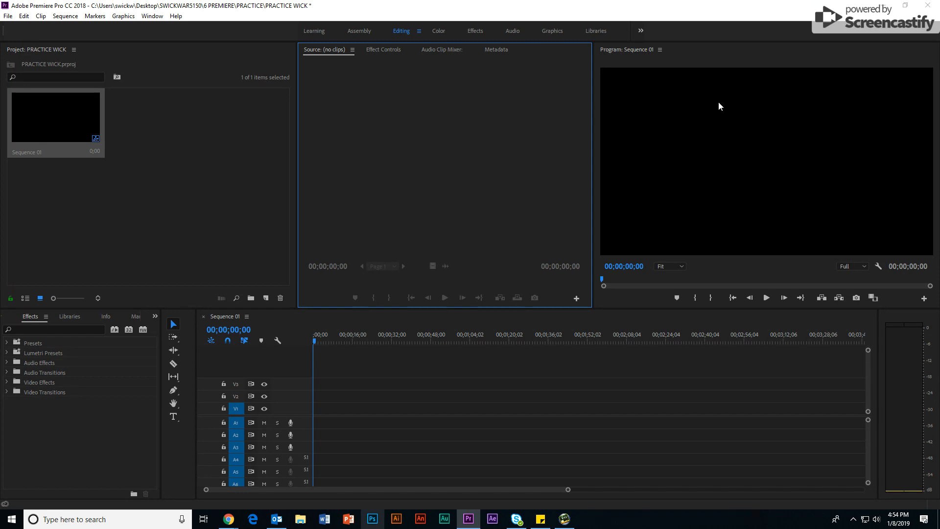
# - Move the timeline playhead to about 00;00;14;18 and look over the timeline display settings
pyautogui.click(354, 337)
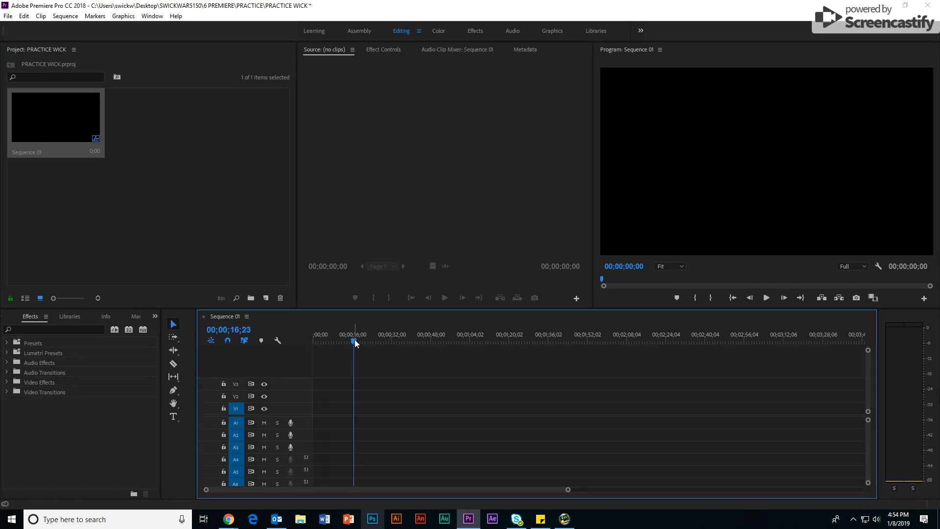
pyautogui.moveTo(376, 340); pyautogui.dragTo(348, 350)
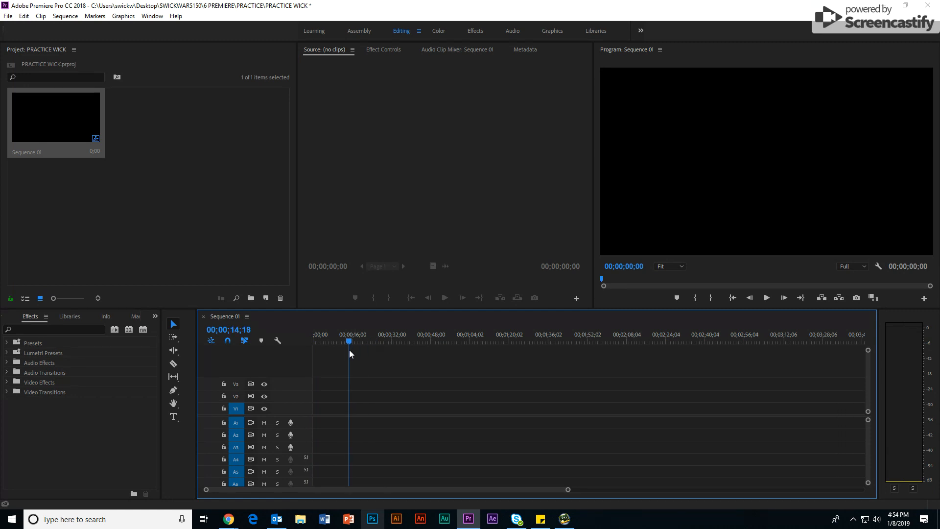
pyautogui.click(278, 340)
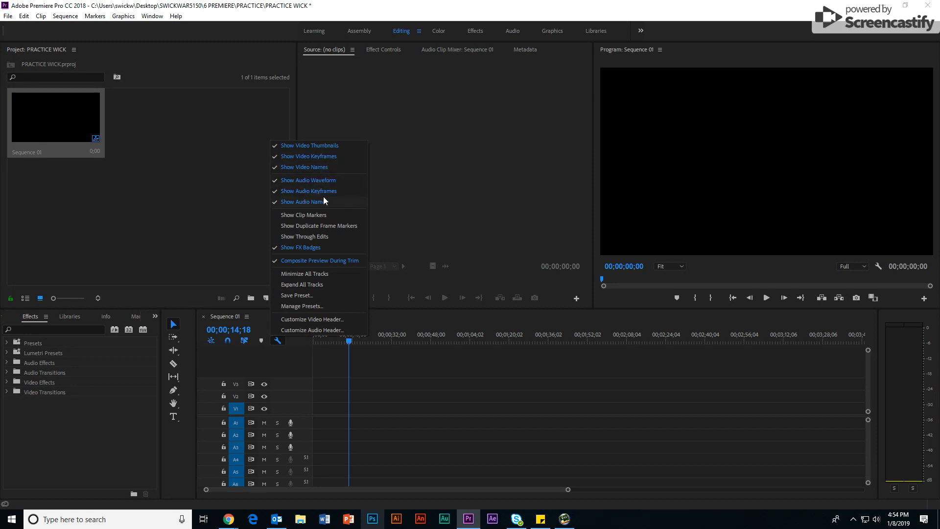
pyautogui.click(427, 201)
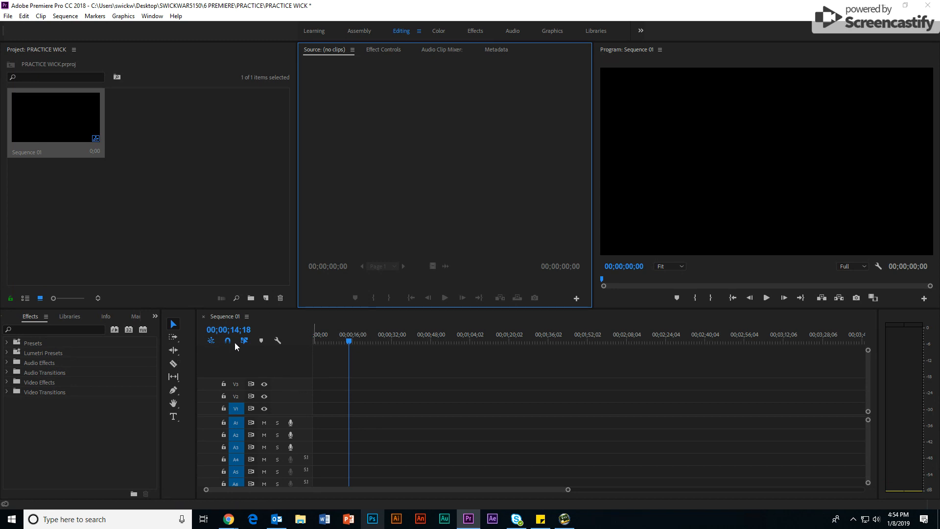
# - Create a new legacy title named STILL at 1920 × 1080 with a 29.97 fps drop-frame timebase
pyautogui.click(8, 17)
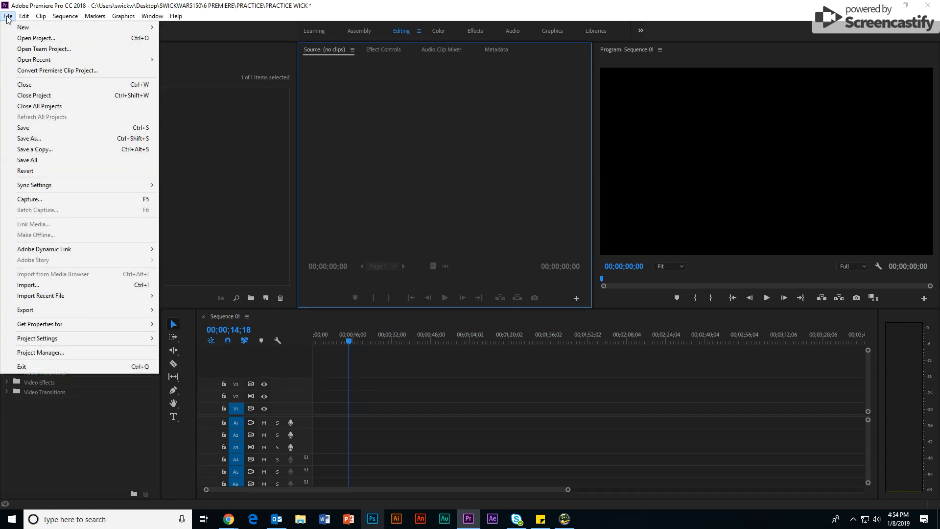
pyautogui.moveTo(34, 30)
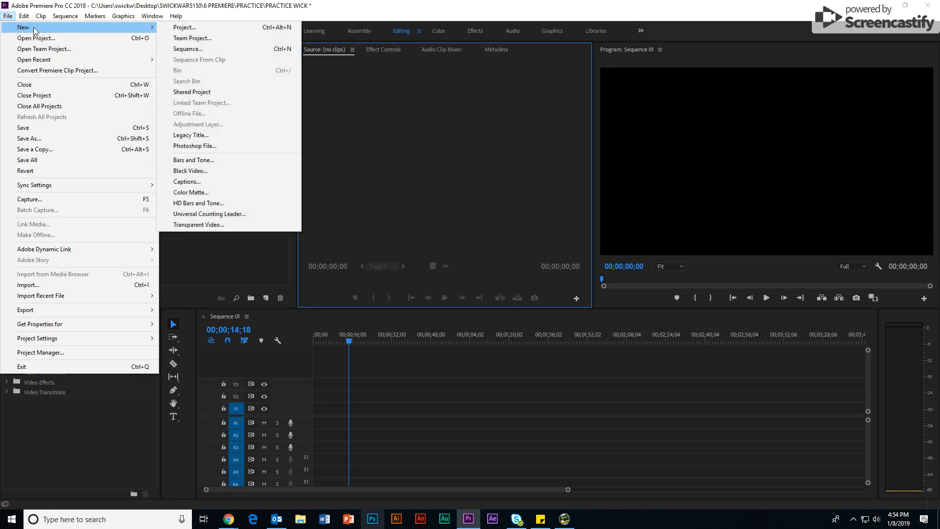
pyautogui.click(186, 135)
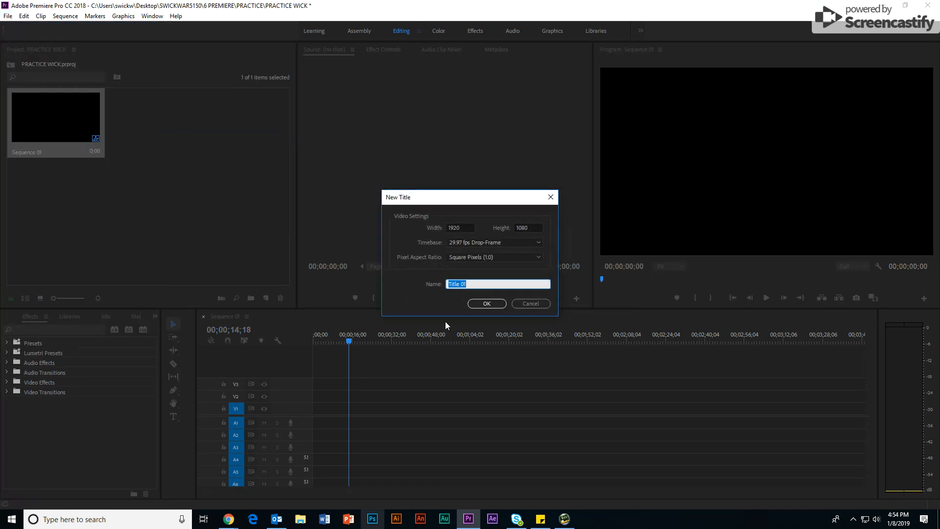
pyautogui.write('STILL')
pyautogui.click(485, 304)
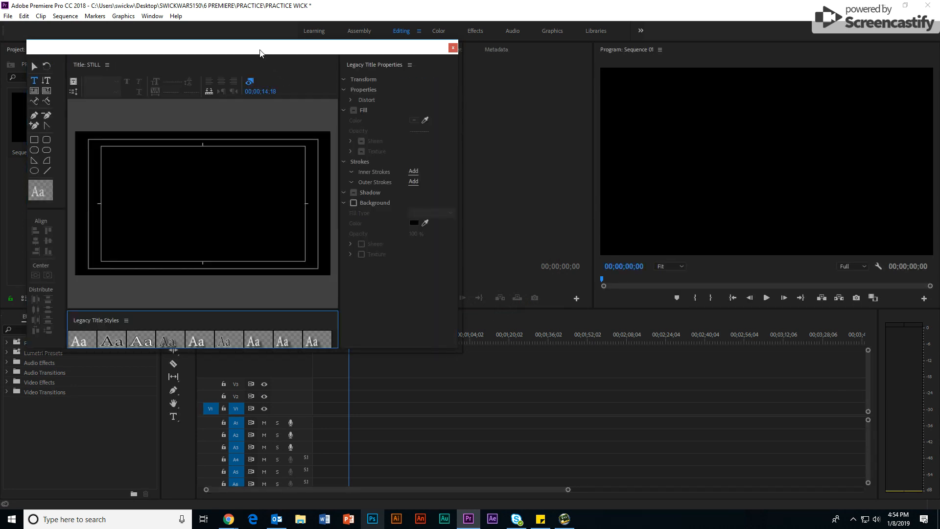
# - Add the text THIS IS A STILL TITLE to the title canvas
pyautogui.moveTo(261, 49); pyautogui.dragTo(461, 49)
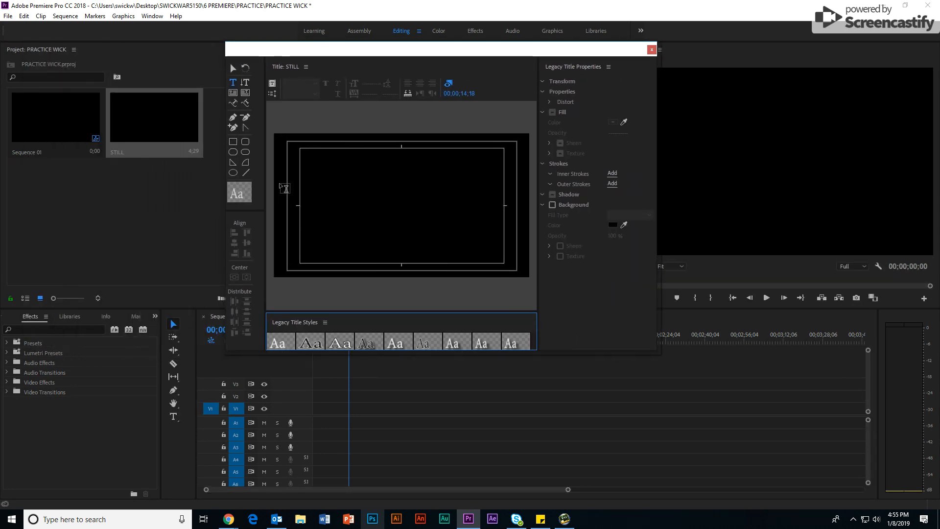
pyautogui.click(321, 207)
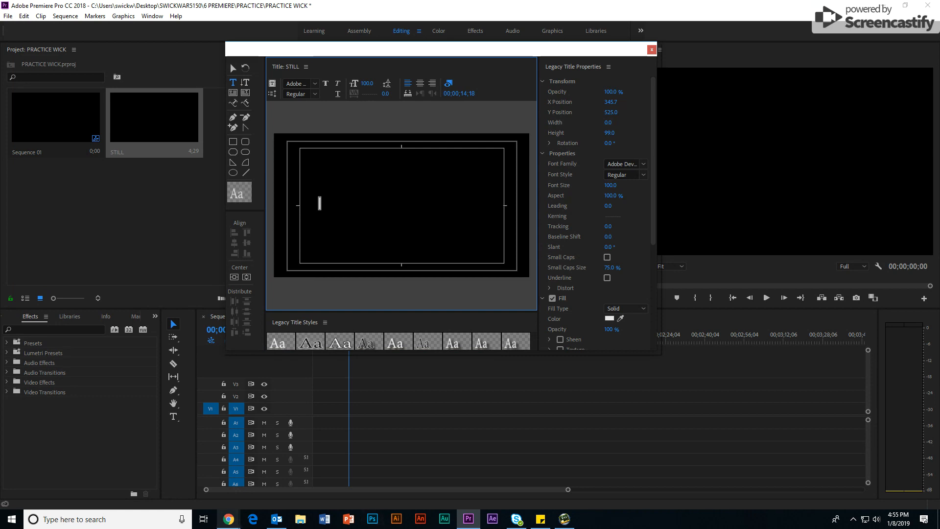
pyautogui.write('THIS IS A')
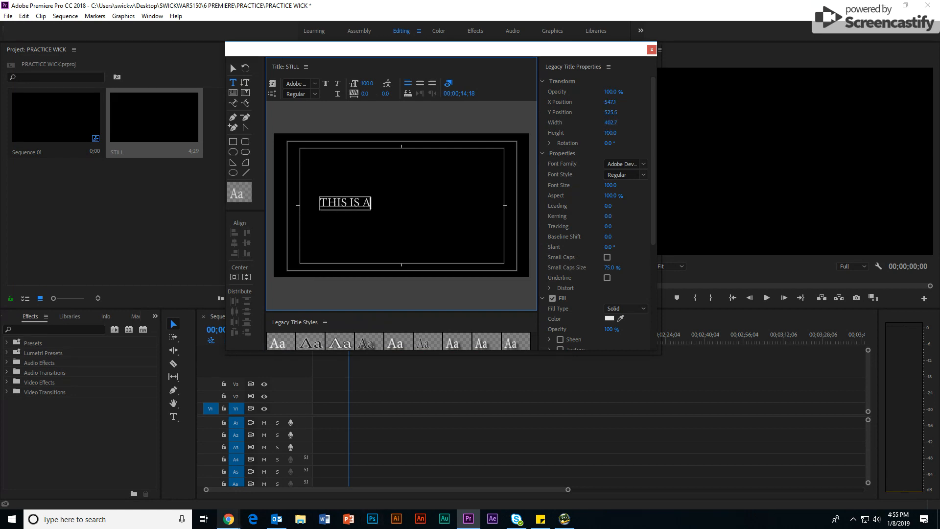
pyautogui.write(' STILL')
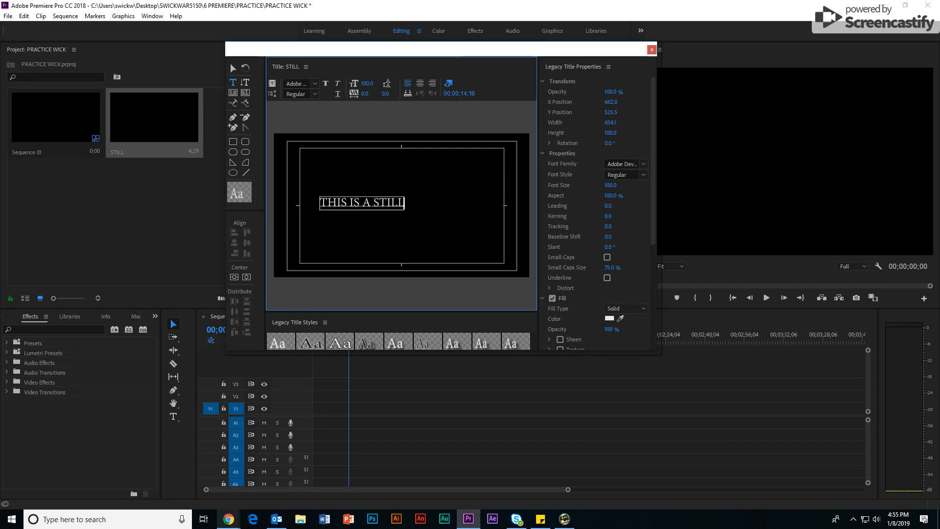
pyautogui.write(' TITLE')
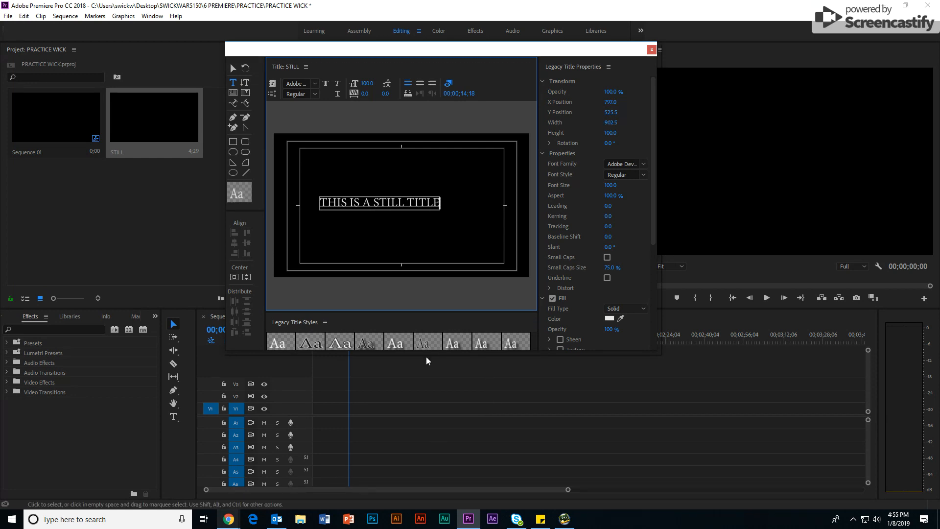
# - Enlarge the title window to reveal more of the title styles, and set the text's font to Verdana
pyautogui.moveTo(426, 352); pyautogui.dragTo(427, 426)
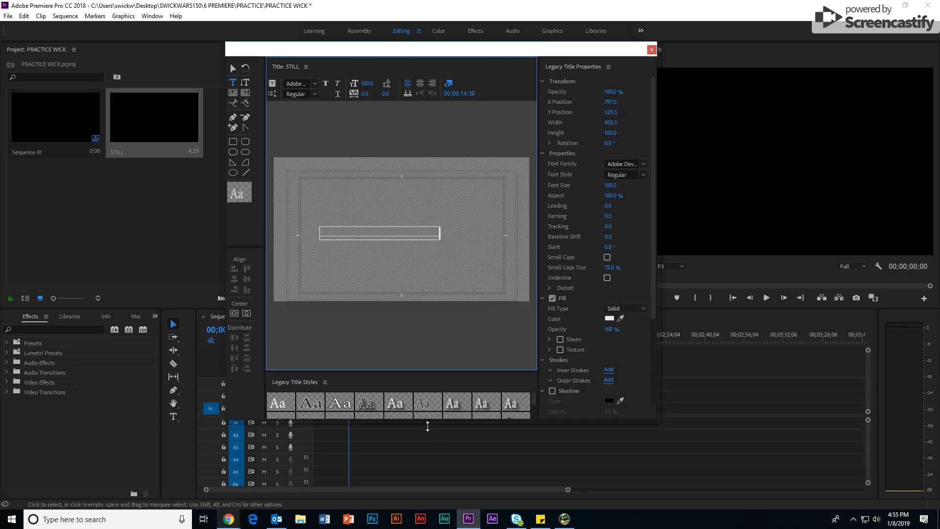
pyautogui.moveTo(422, 374); pyautogui.dragTo(421, 277)
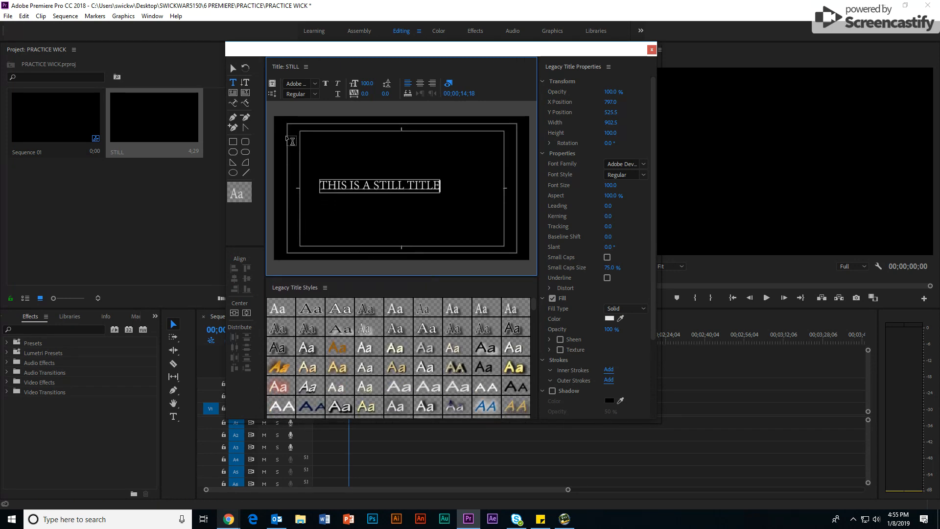
pyautogui.click(316, 85)
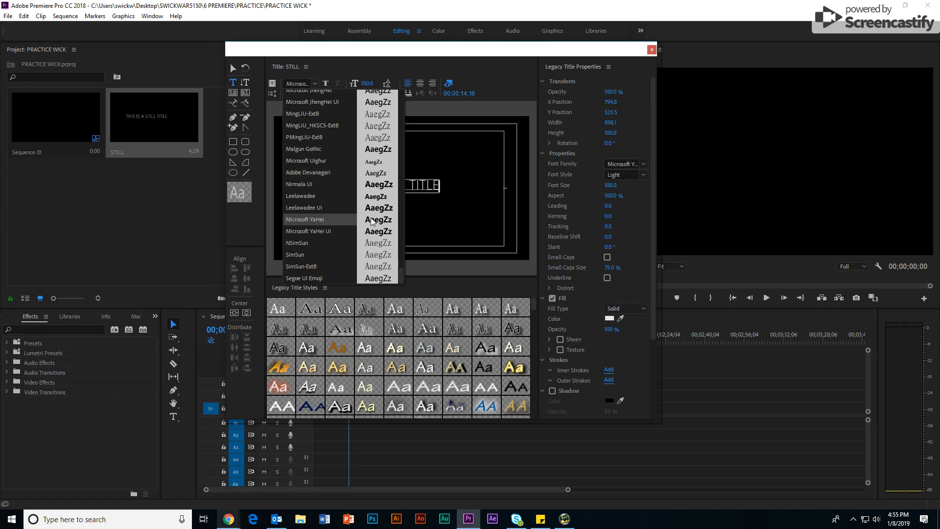
pyautogui.click(401, 142)
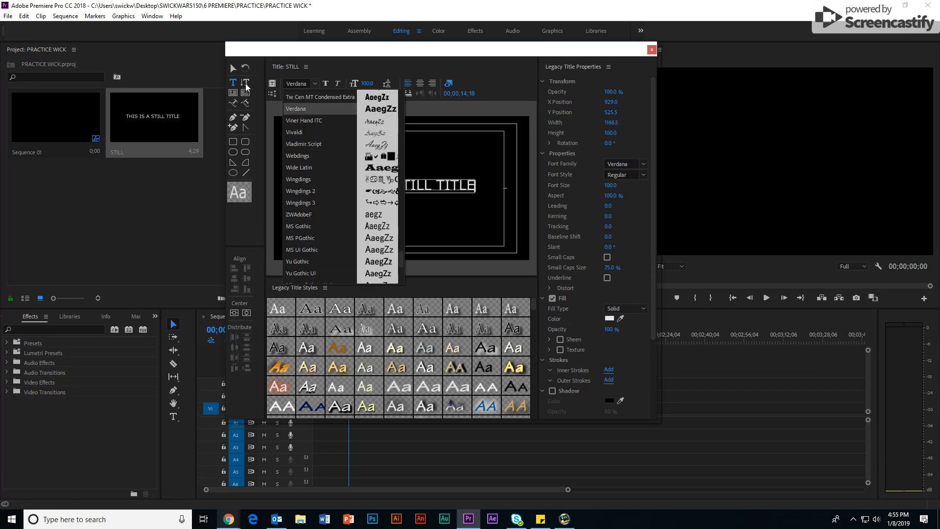
# - Set the title text's font size to 134 and centre it vertically and horizontally in the frame
pyautogui.click(233, 68)
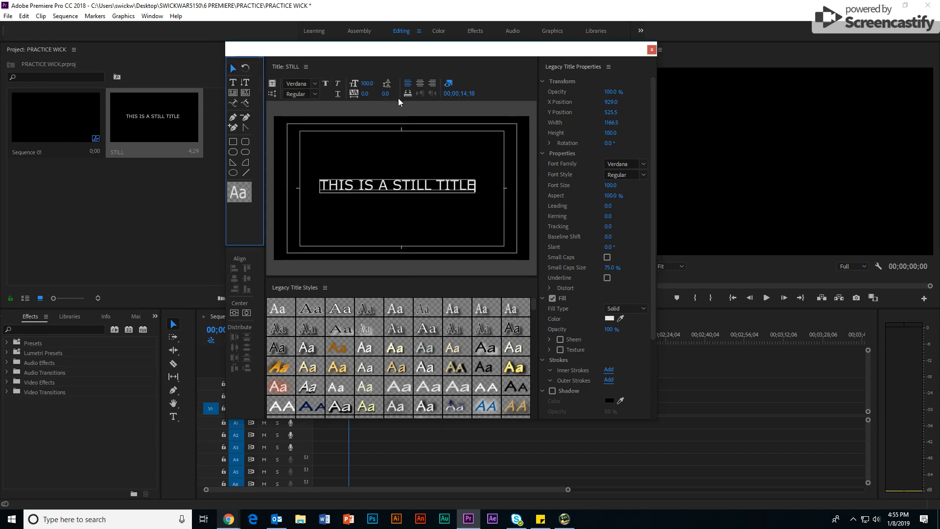
pyautogui.moveTo(367, 84); pyautogui.dragTo(386, 86)
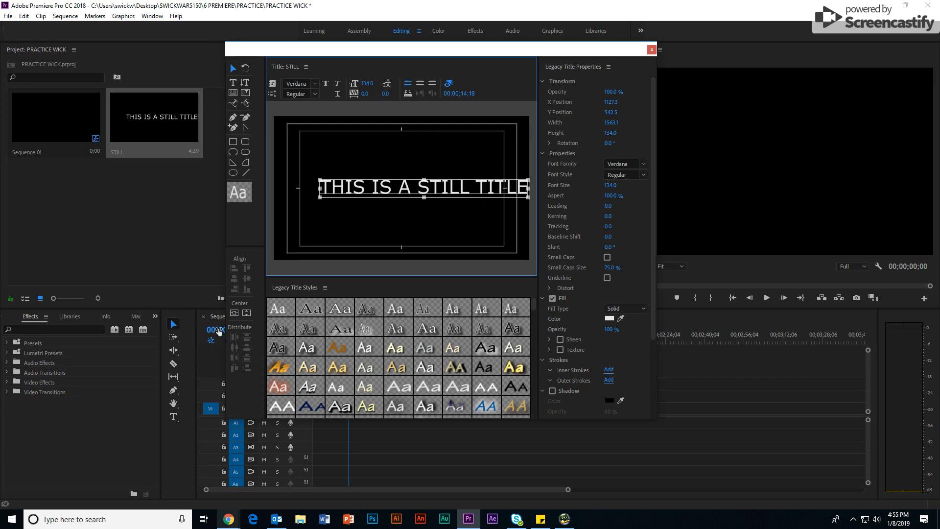
pyautogui.click(247, 314)
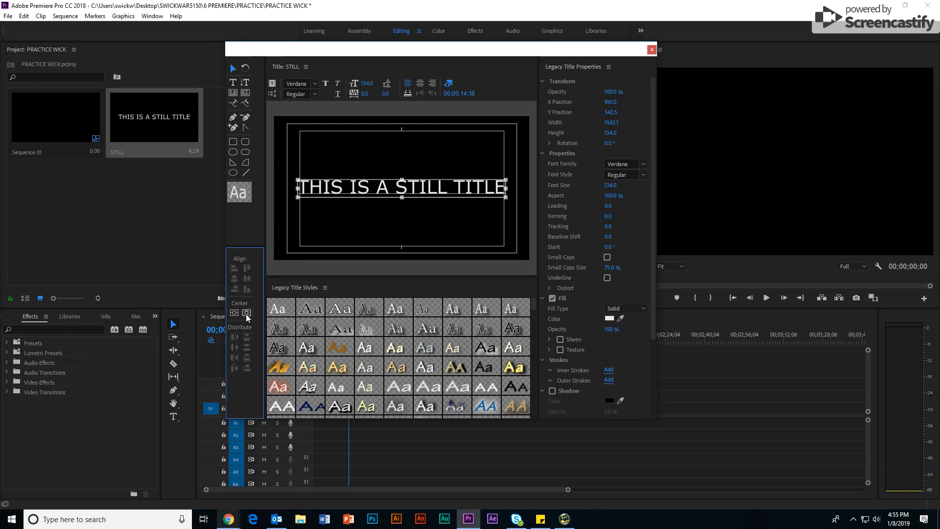
pyautogui.click(233, 313)
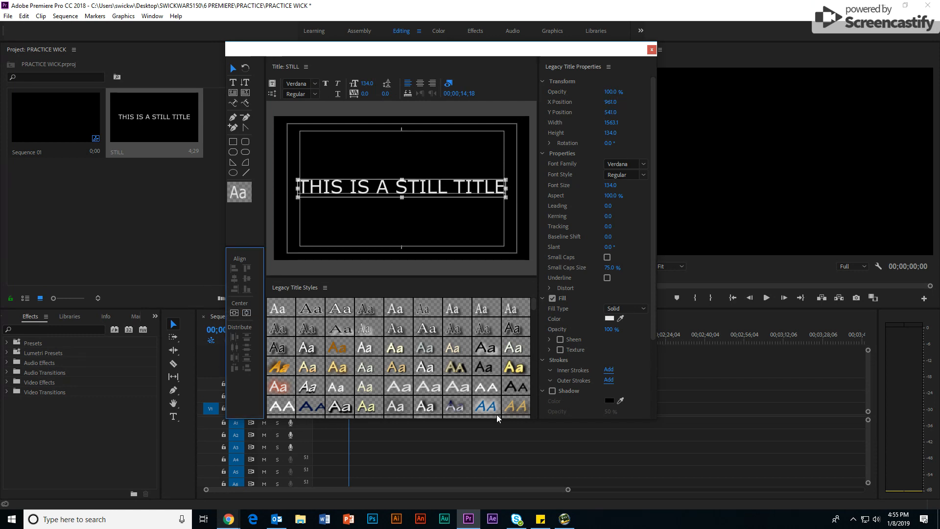
# - Apply the yellow gradient legacy style to the title text and set its kerning to -17
pyautogui.click(515, 367)
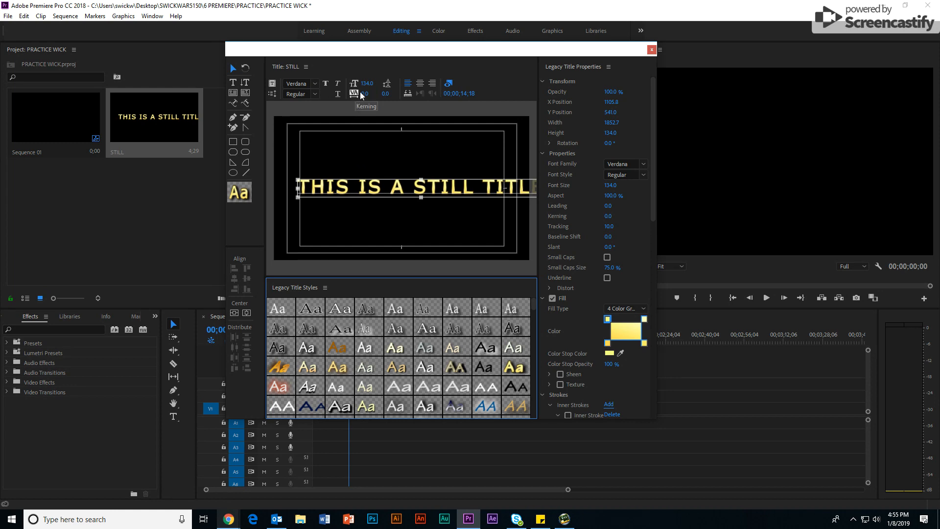
pyautogui.moveTo(367, 95)
pyautogui.mouseDown()
pyautogui.moveTo(334, 95)
pyautogui.moveTo(375, 99)
pyautogui.mouseUp()
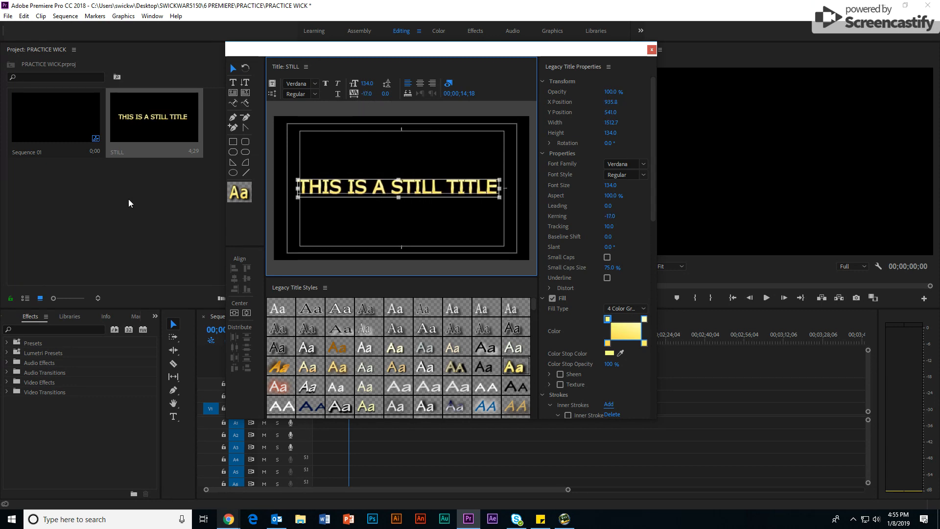
# - Recentre the title text horizontally and adjust its position to X 964 and Y 531
pyautogui.click(234, 313)
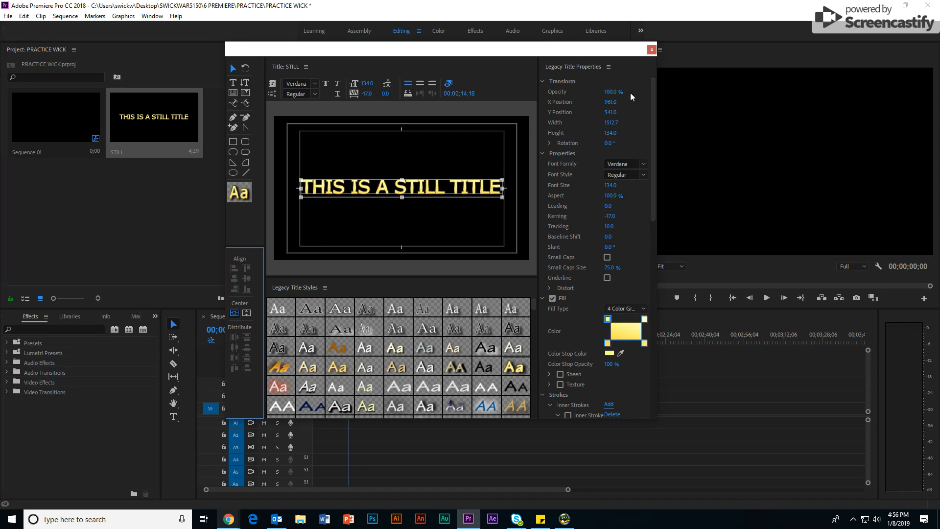
pyautogui.moveTo(613, 92); pyautogui.dragTo(610, 113)
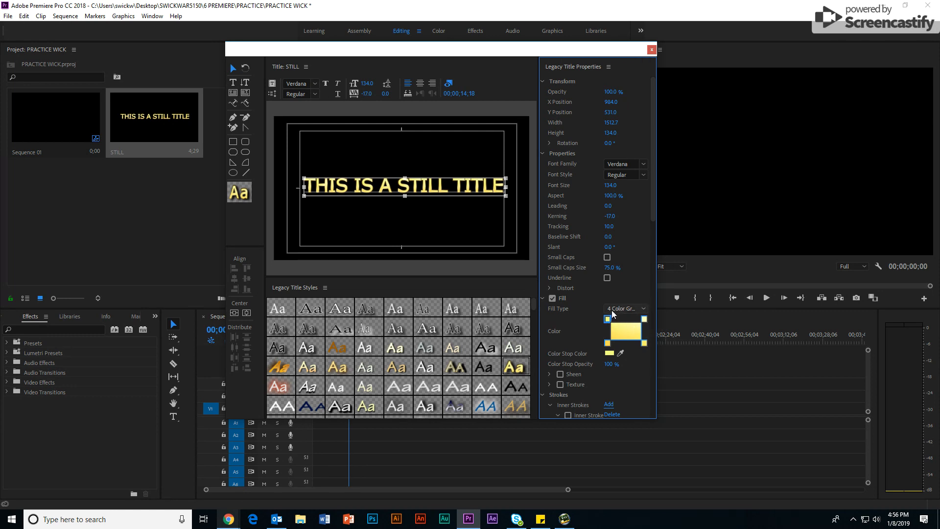
# - Change the title text's fill type to Solid and set the fill colour to purple 9000DA
pyautogui.click(642, 308)
pyautogui.click(626, 318)
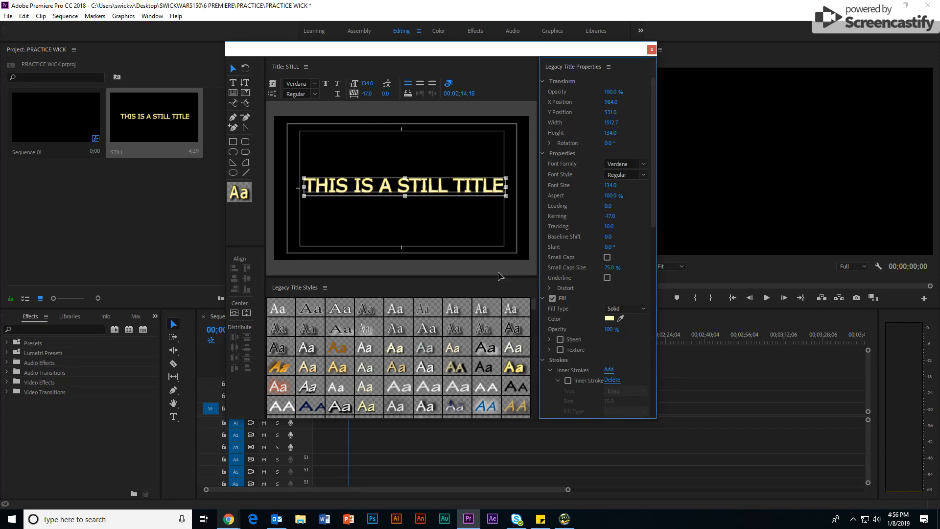
pyautogui.click(609, 319)
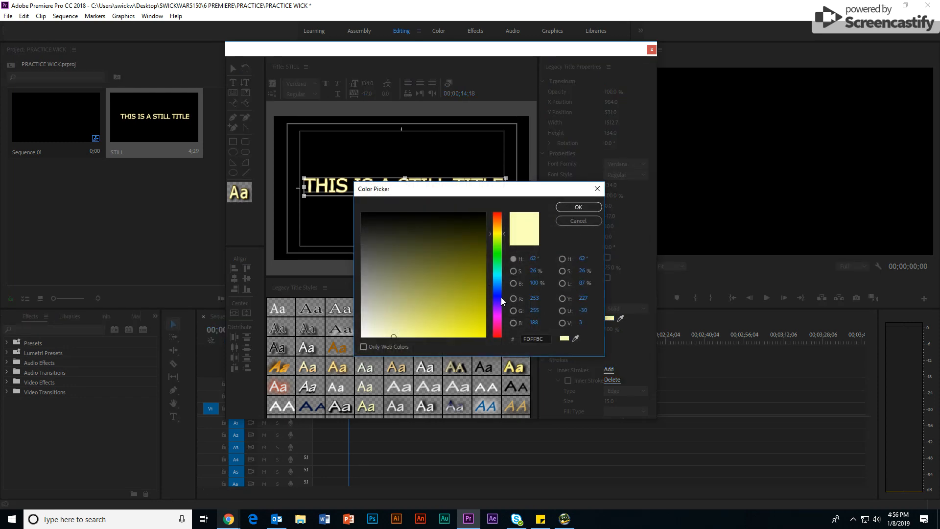
pyautogui.click(494, 311)
pyautogui.click(485, 321)
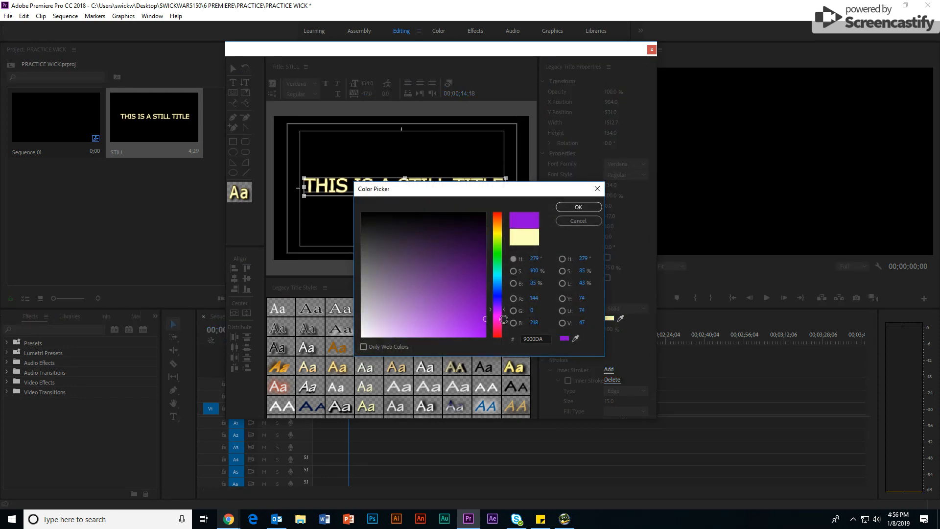
pyautogui.click(577, 206)
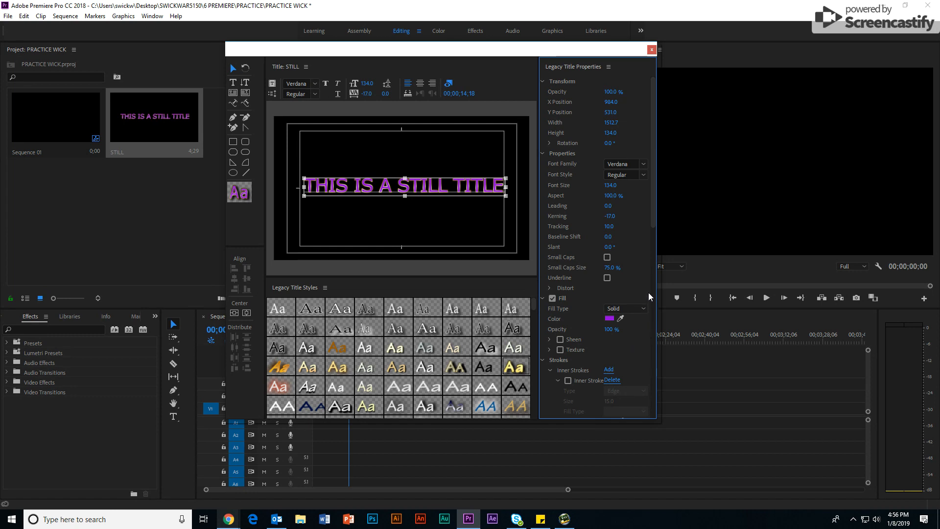
# - Set the first outer stroke of the title text to bright yellow-green D3FF05 and its size to 51
pyautogui.moveTo(652, 218); pyautogui.dragTo(662, 344)
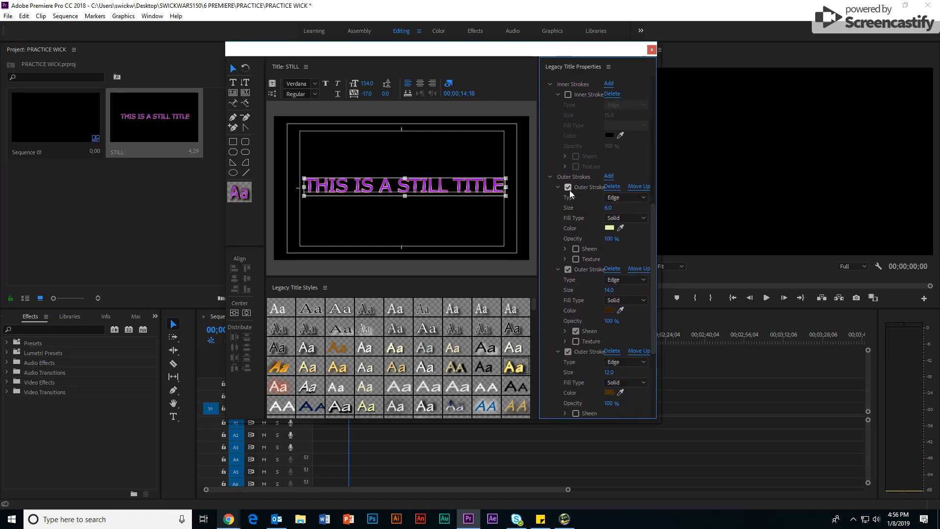
pyautogui.click(607, 228)
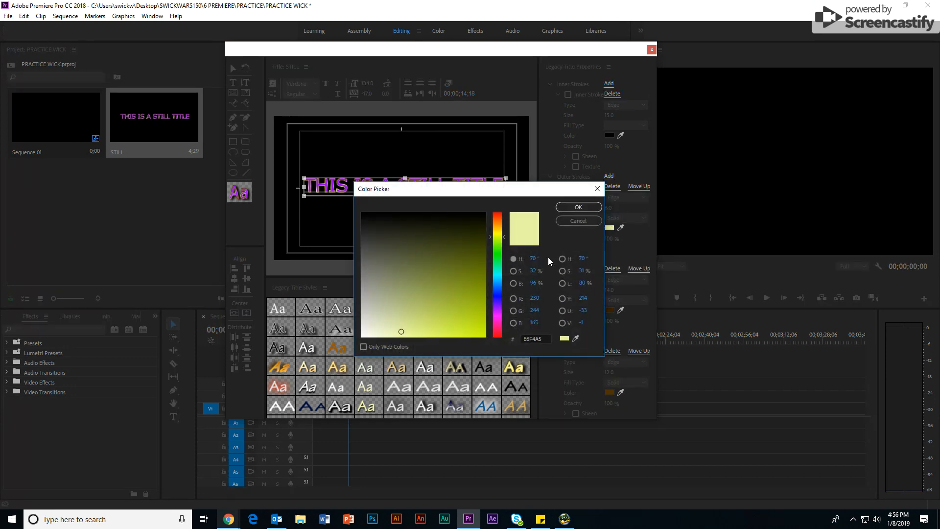
pyautogui.click(485, 319)
pyautogui.moveTo(485, 320); pyautogui.dragTo(483, 339)
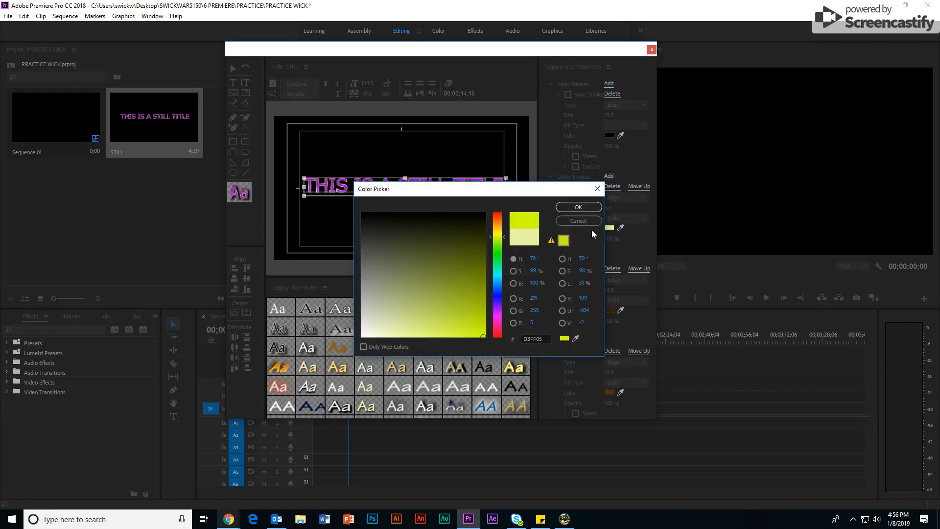
pyautogui.click(578, 208)
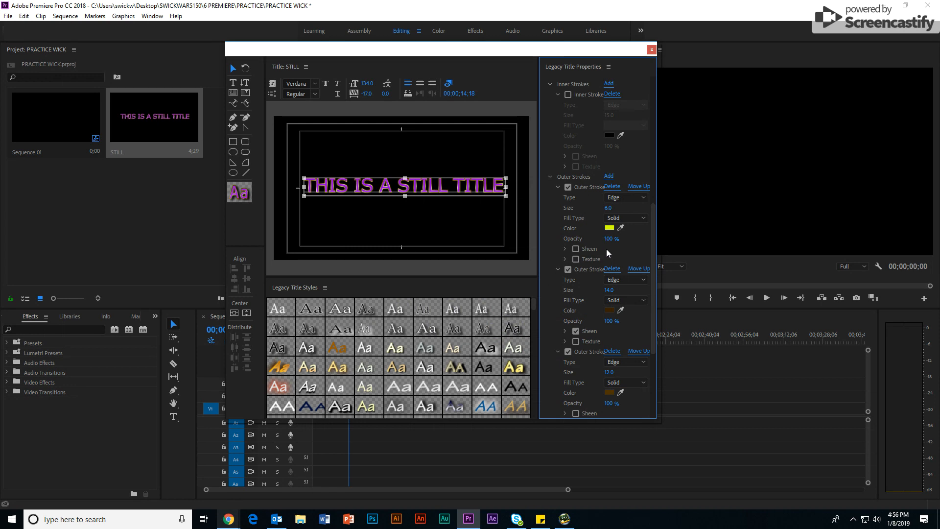
pyautogui.moveTo(607, 208); pyautogui.dragTo(628, 210)
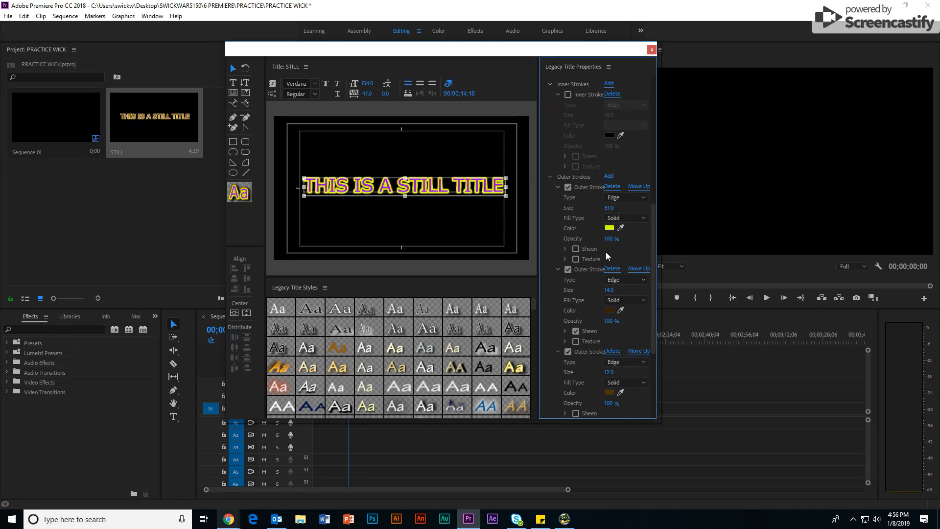
# - Turn off the title text's second and third outer strokes and its shadow
pyautogui.click(568, 270)
pyautogui.click(567, 352)
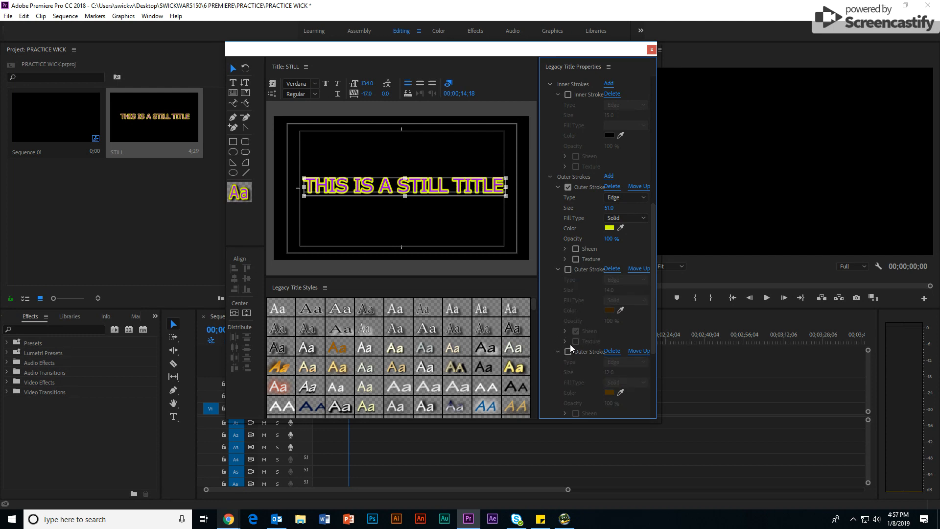
pyautogui.scroll(-2, 571, 340)
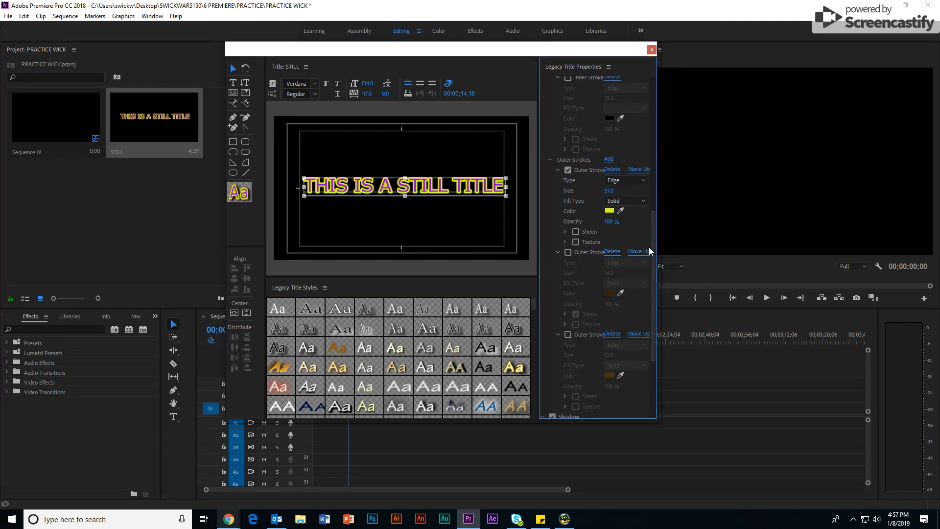
pyautogui.moveTo(653, 262); pyautogui.dragTo(660, 347)
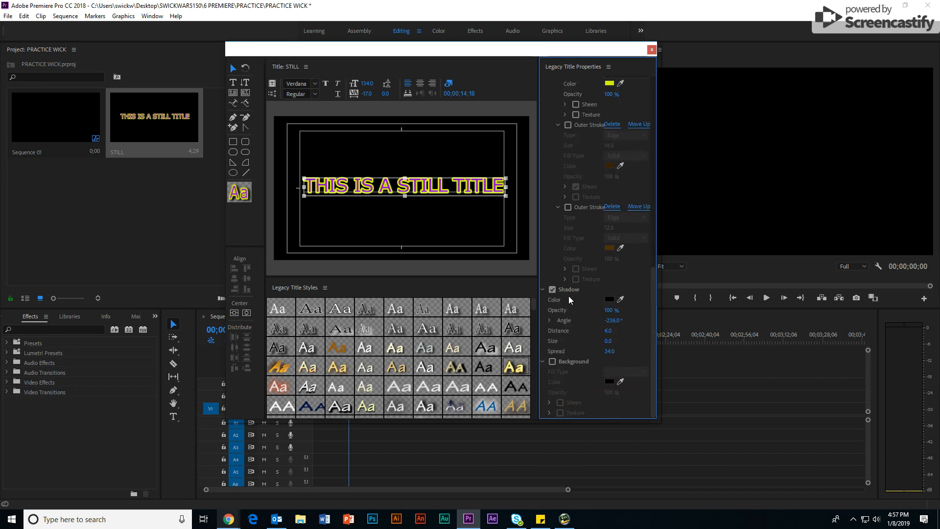
pyautogui.click(552, 289)
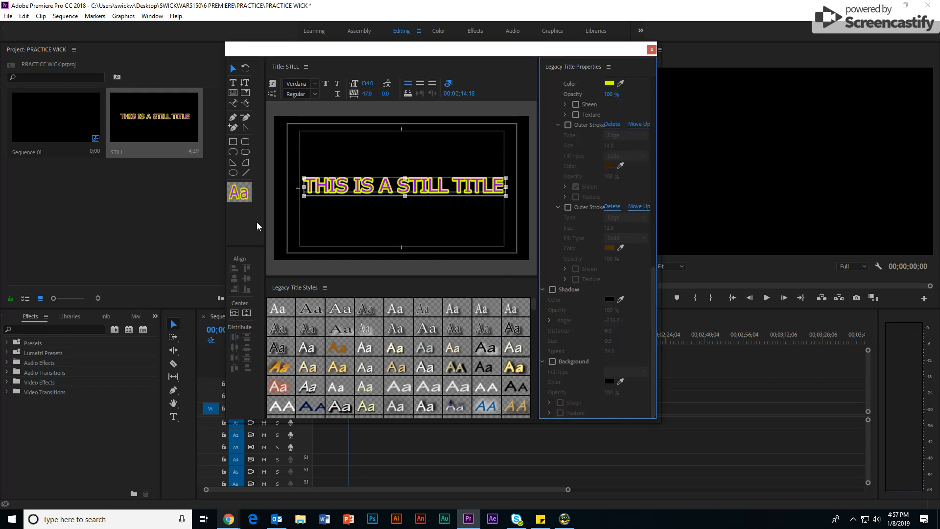
# - Centre the title text horizontally and vertically in the frame, and close the title editor
pyautogui.click(247, 315)
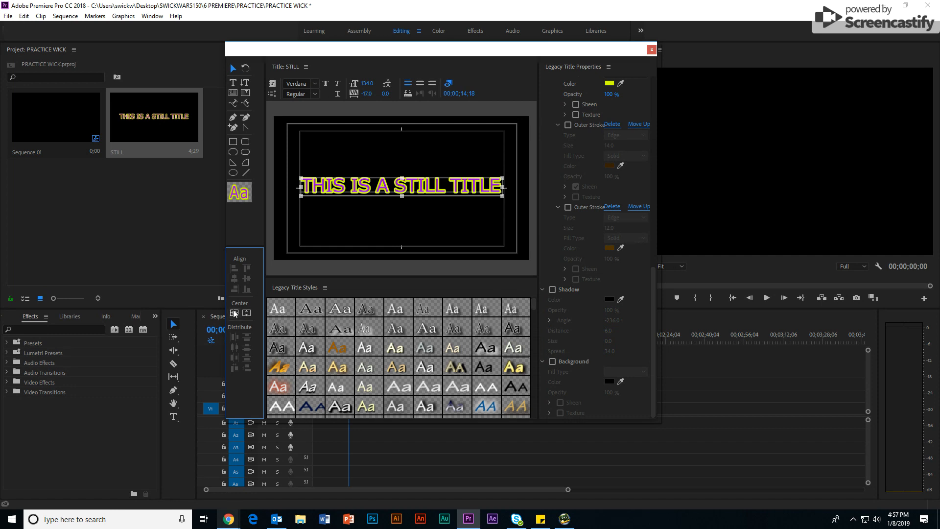
pyautogui.click(234, 313)
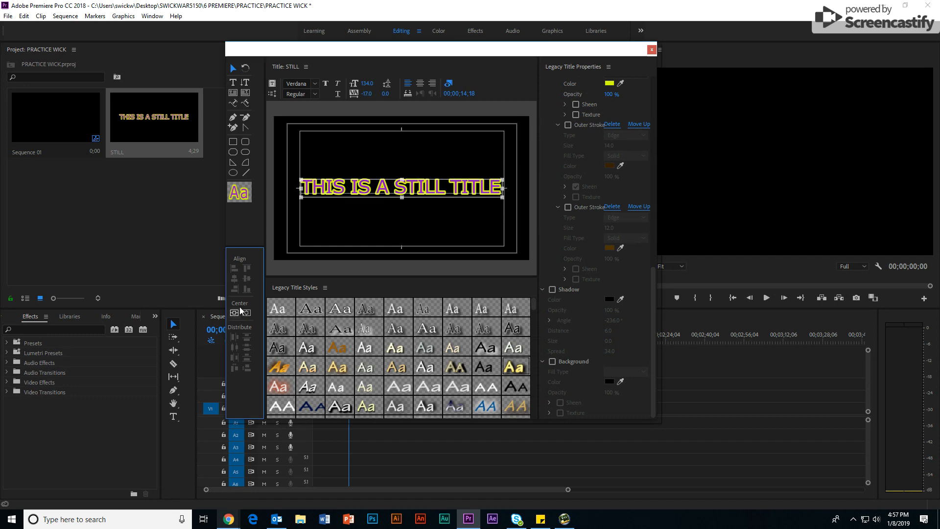
pyautogui.click(651, 50)
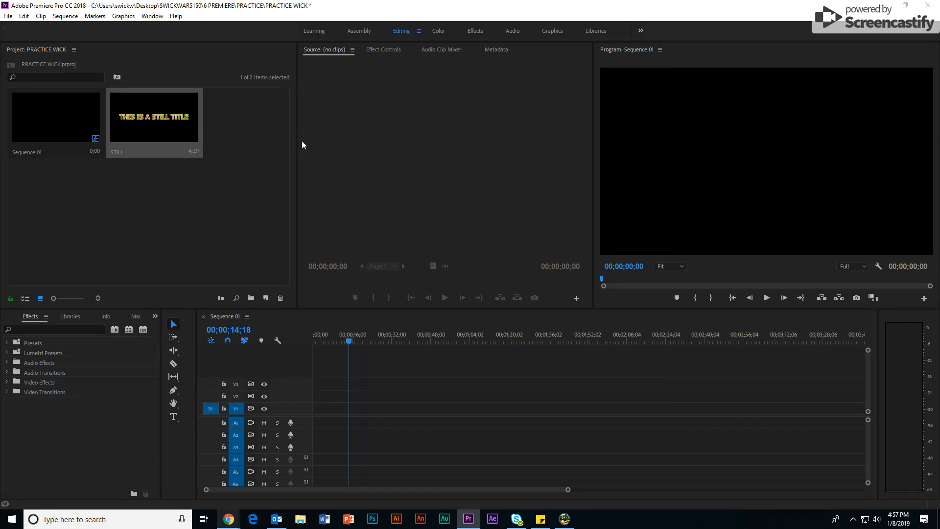
# - Place the STILL title at the start of the Video 1 track and preview it at 00;00;01;06
pyautogui.moveTo(298, 135); pyautogui.dragTo(239, 133)
pyautogui.moveTo(163, 122); pyautogui.dragTo(321, 403)
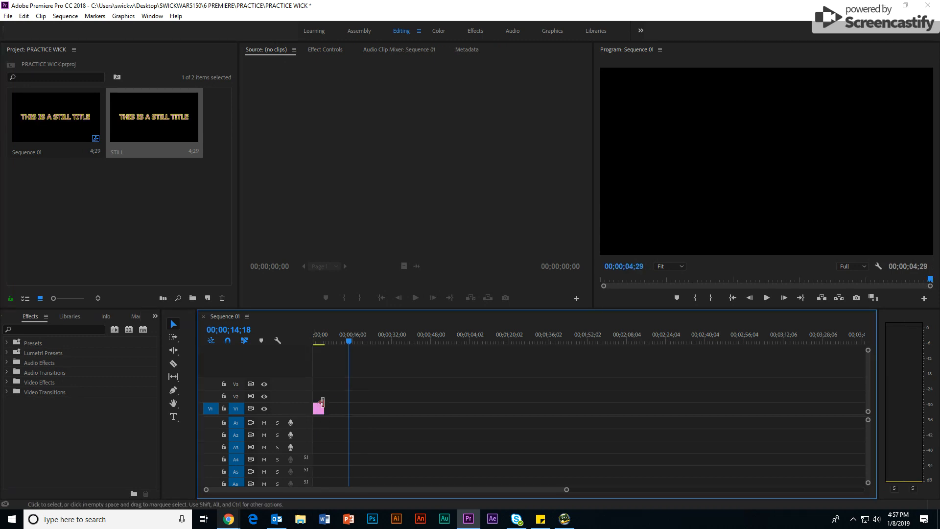
pyautogui.click(316, 339)
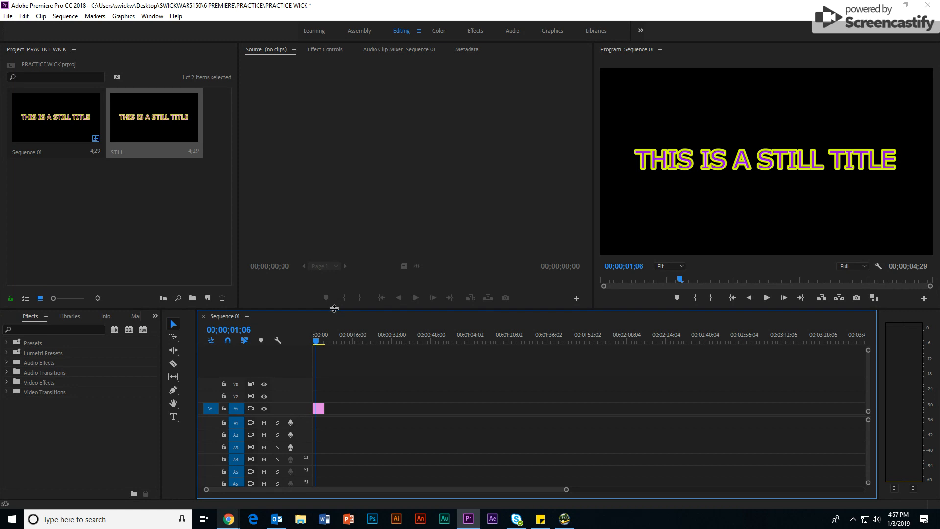
# - Enlarge the timeline and Program monitor panels, and make the video tracks taller with the time scale zoomed in on the STILL clip
pyautogui.moveTo(335, 308); pyautogui.dragTo(354, 270)
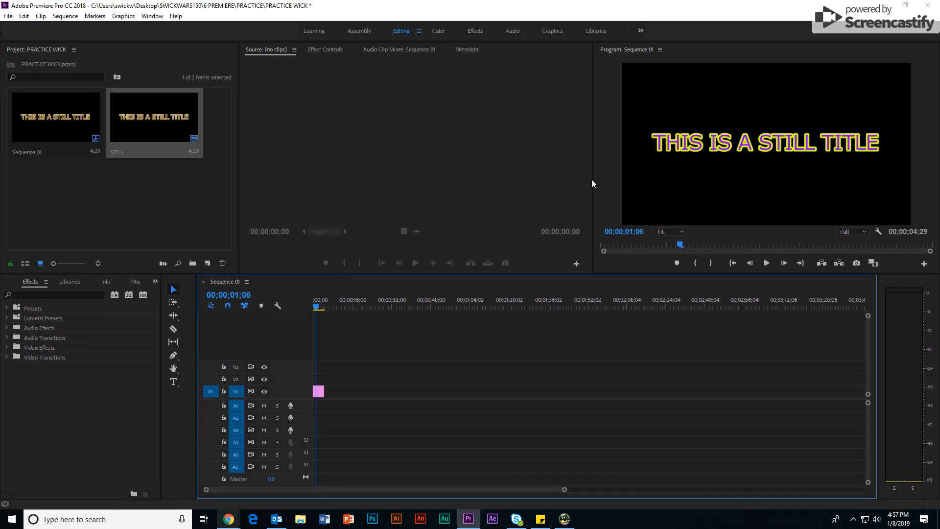
pyautogui.moveTo(594, 182); pyautogui.dragTo(526, 198)
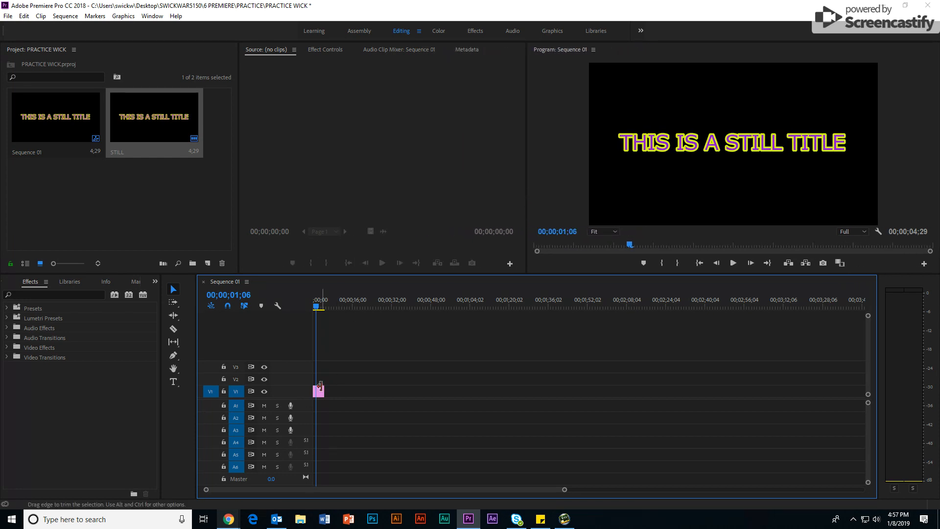
pyautogui.moveTo(306, 388); pyautogui.dragTo(302, 321)
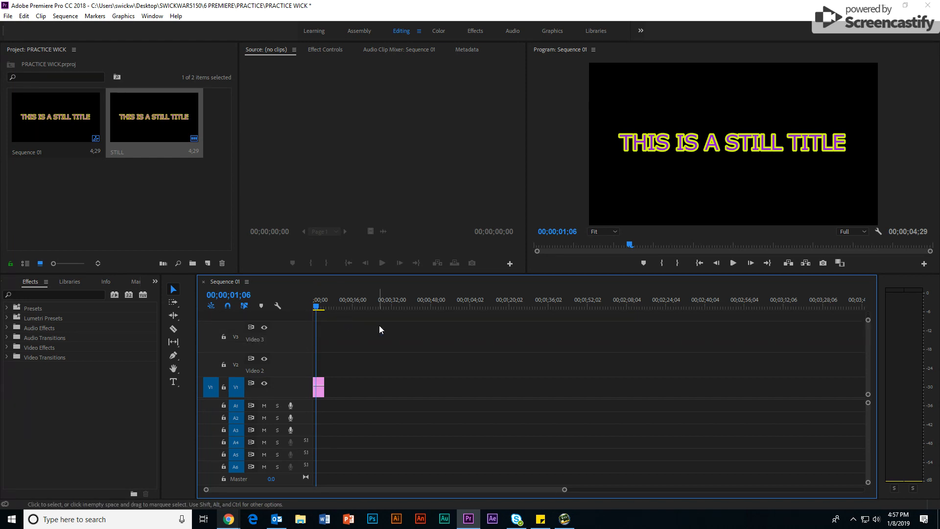
pyautogui.press('=')
pyautogui.press('=')
pyautogui.press('=')
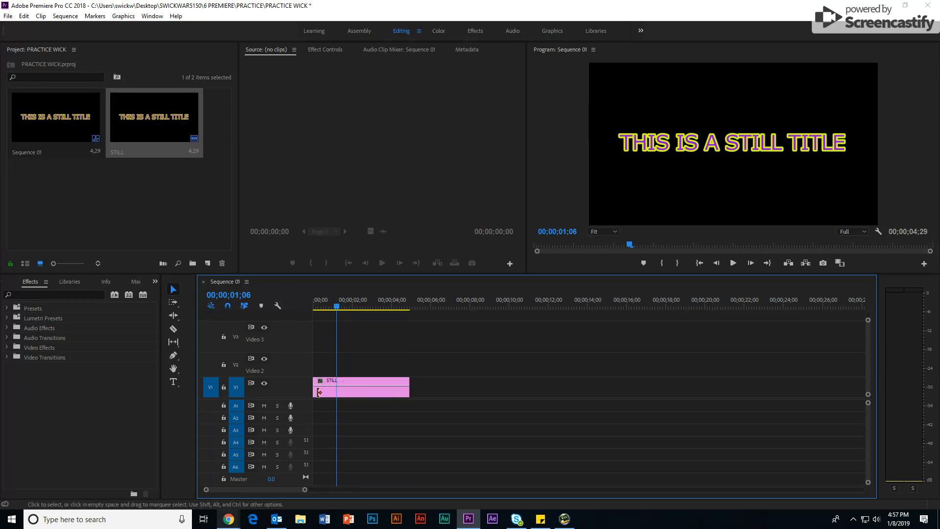
pyautogui.moveTo(303, 379); pyautogui.dragTo(303, 370)
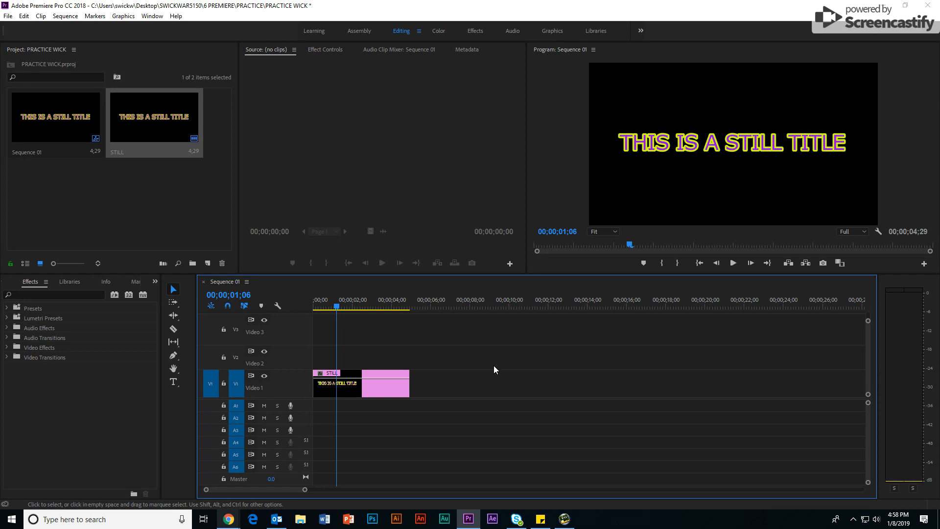
# - Create a new 1920 x 1080 legacy title named CRAWL
pyautogui.click(8, 16)
pyautogui.moveTo(29, 28)
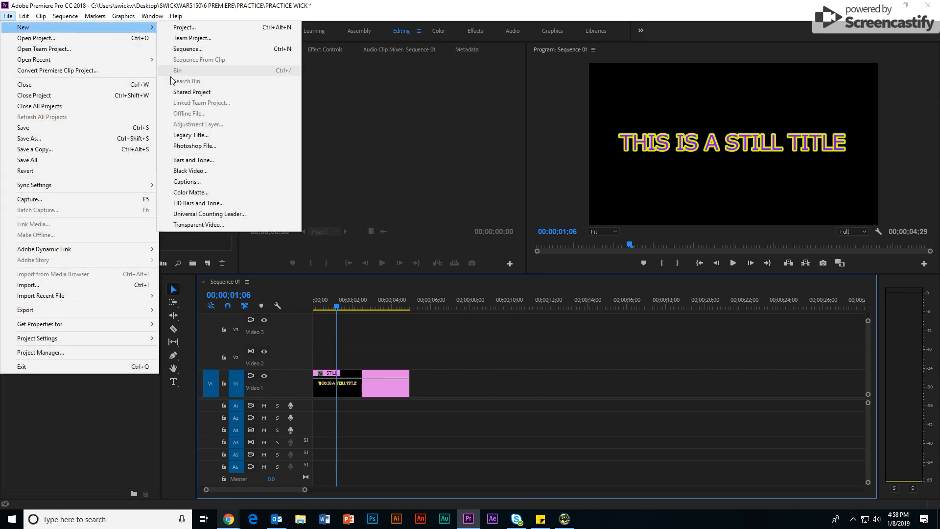
pyautogui.click(191, 136)
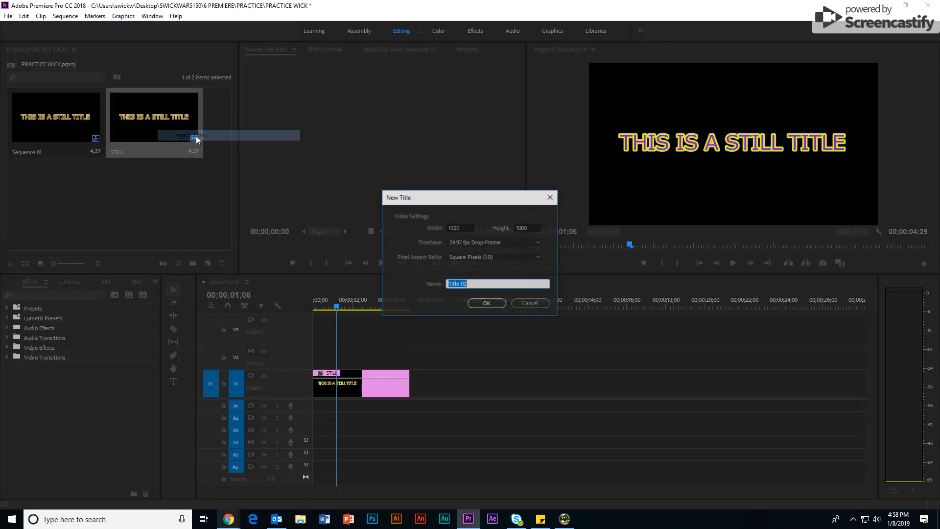
pyautogui.write('CRAWL')
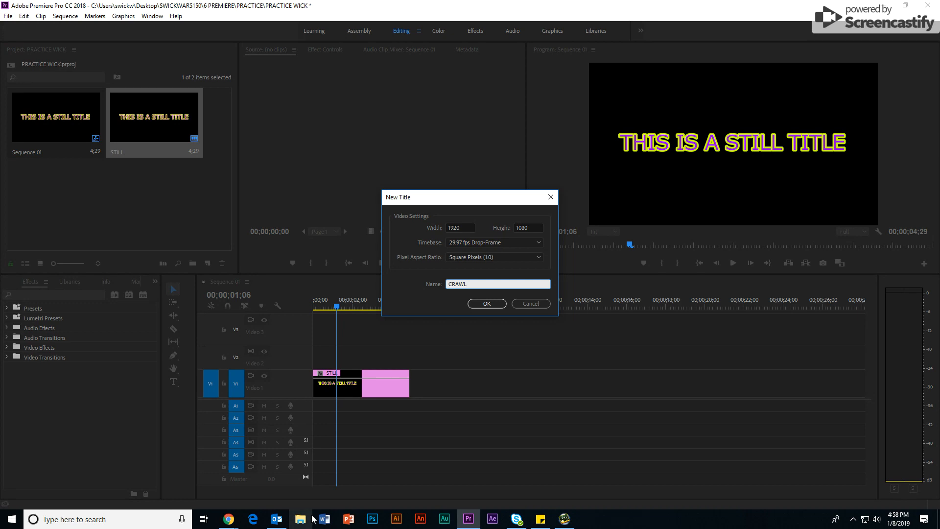
pyautogui.click(485, 304)
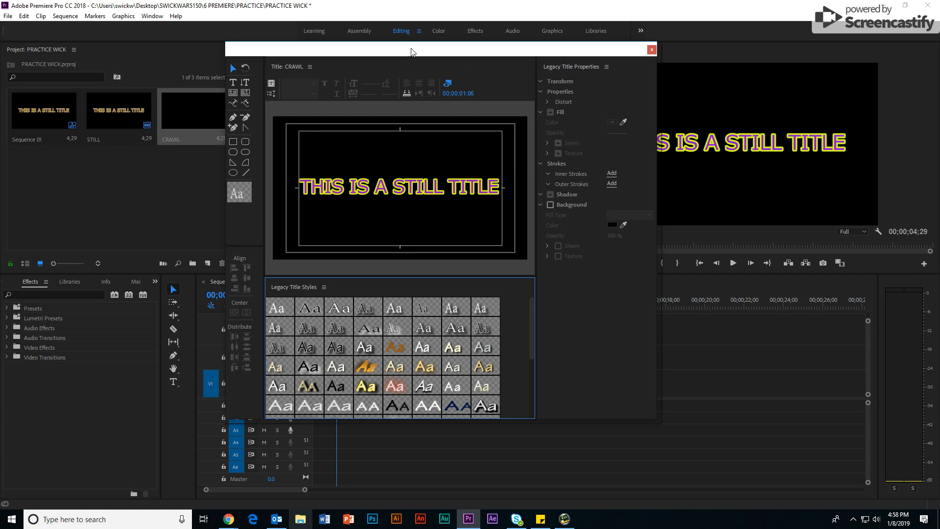
# - Move the title editor clear of the timeline and set the playhead past the STILL clip at 00;00;05;16
pyautogui.moveTo(411, 51); pyautogui.dragTo(626, 94)
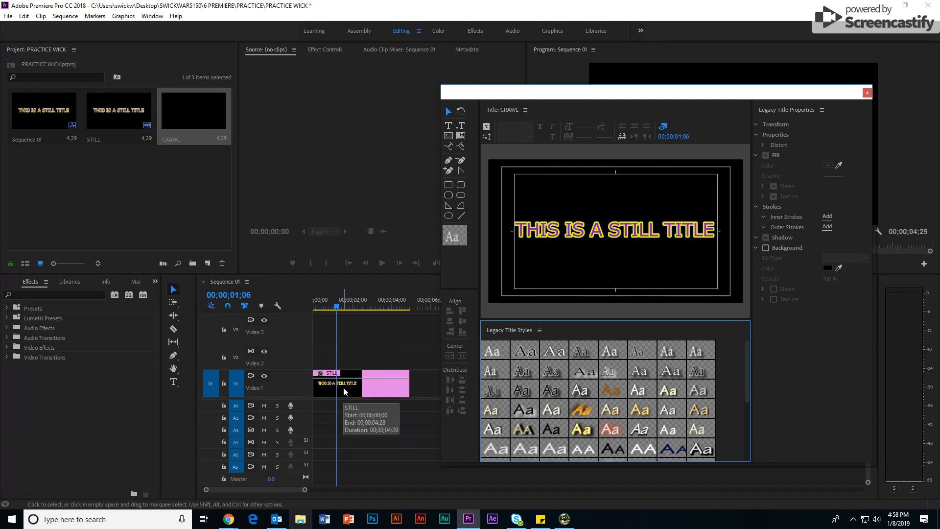
pyautogui.moveTo(337, 306); pyautogui.dragTo(421, 330)
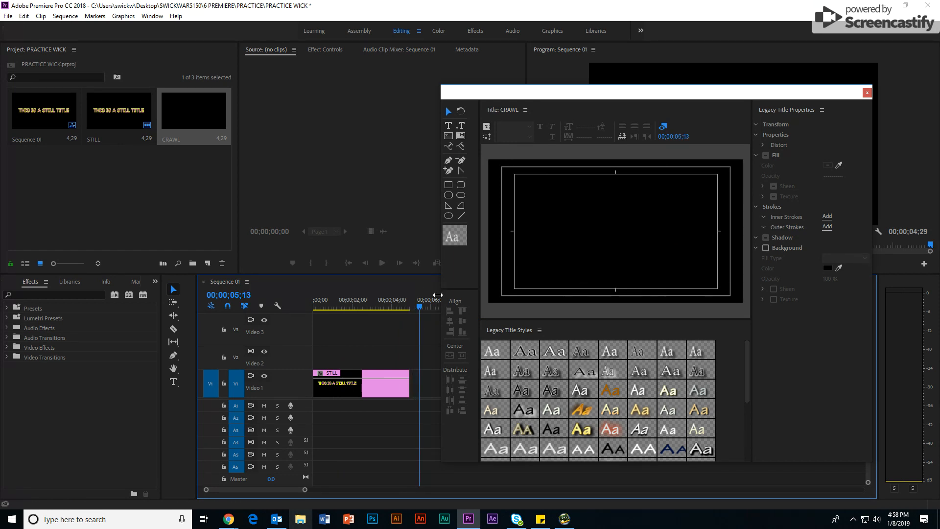
pyautogui.click(363, 306)
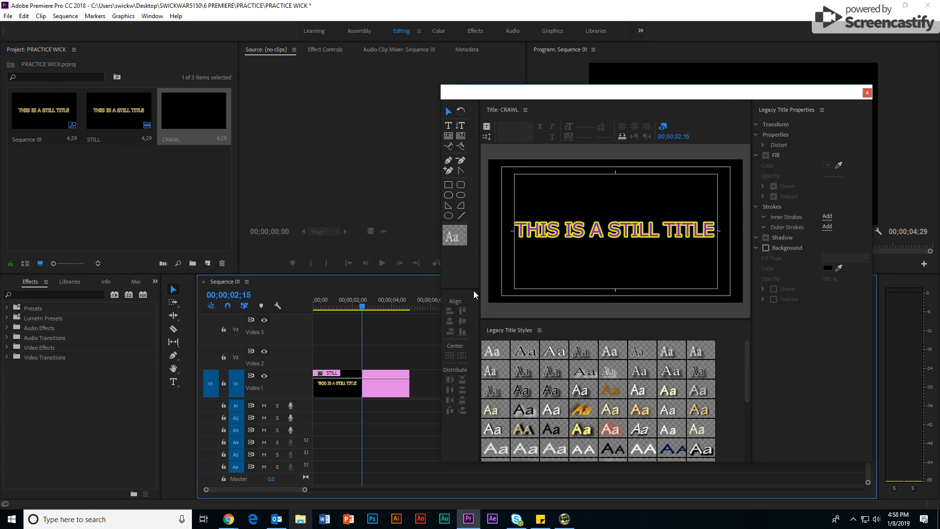
pyautogui.moveTo(365, 310); pyautogui.dragTo(421, 308)
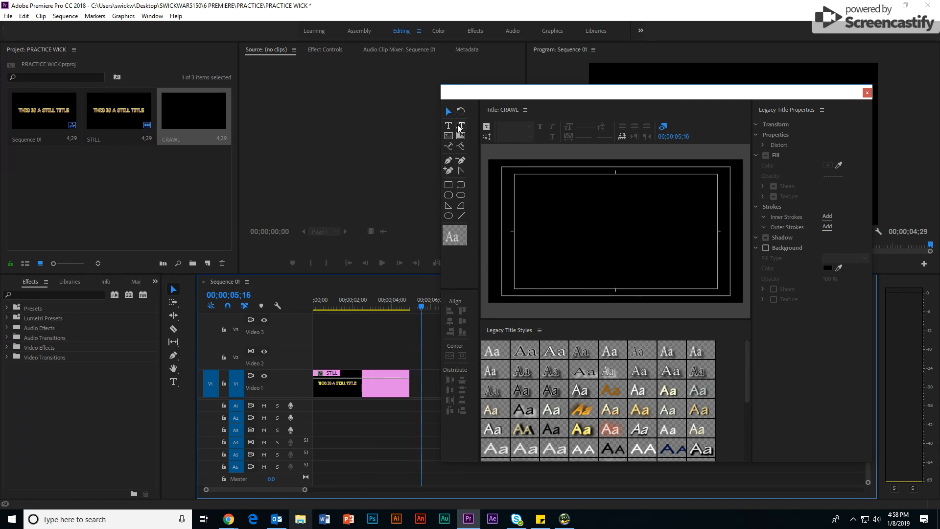
# - Add the text THIS IS A CRAWL TITLE to the CRAWL title's frame with the horizontal Type tool
pyautogui.click(449, 128)
pyautogui.click(529, 226)
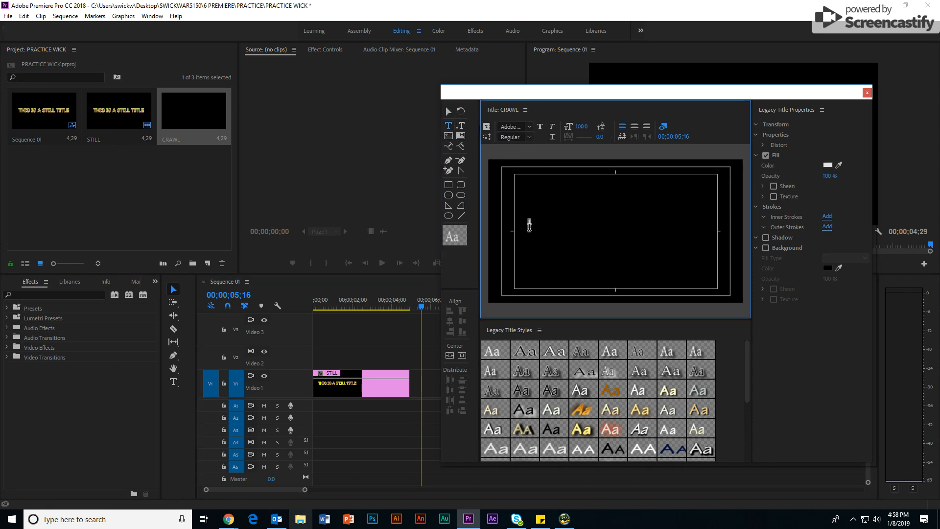
pyautogui.moveTo(564, 519)
pyautogui.write('TH')
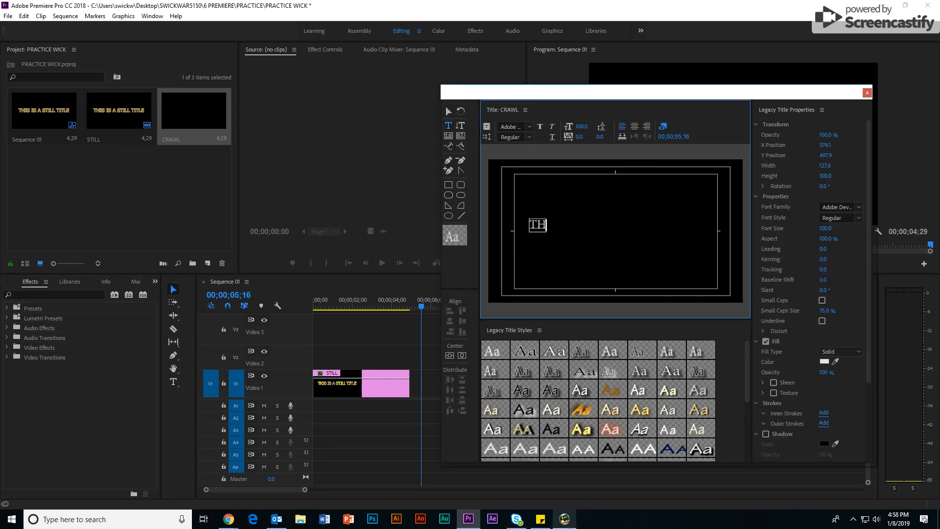
pyautogui.write('IS IS A CRAW')
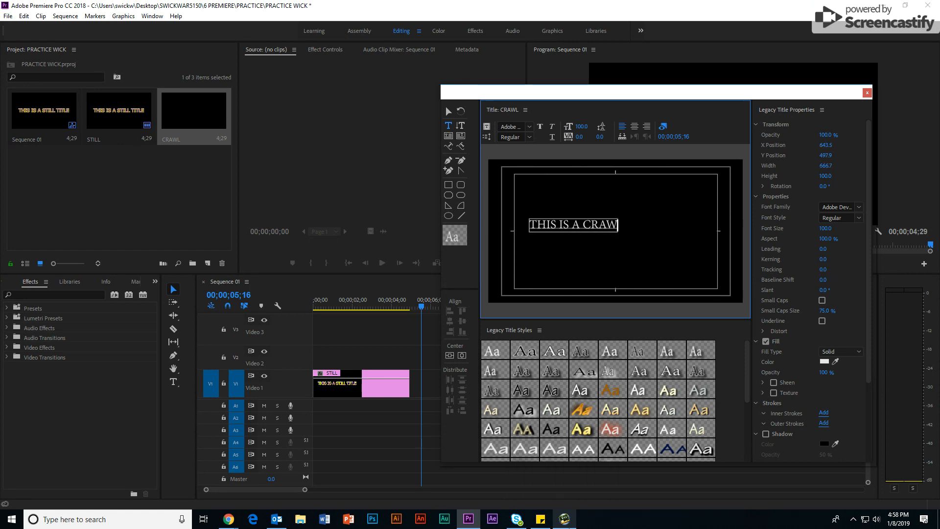
pyautogui.write('L TITLE')
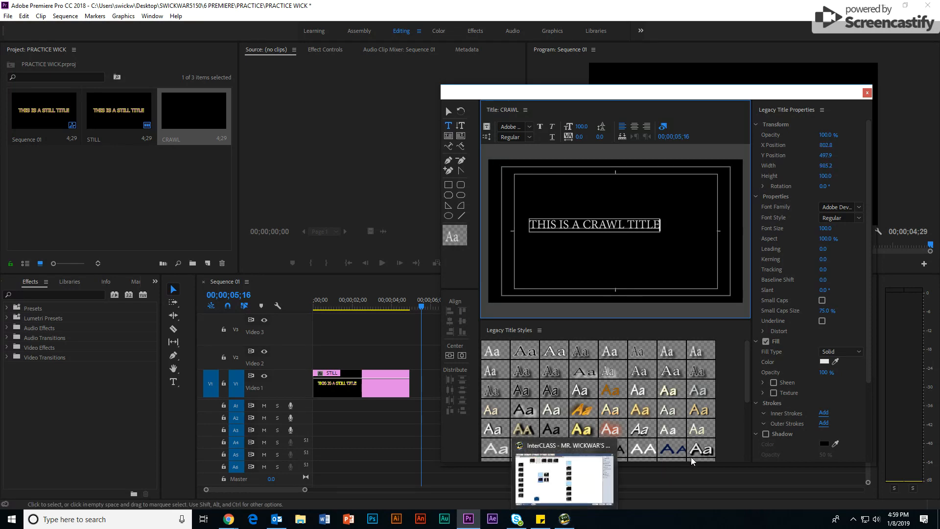
# - Apply the white legacy style with a dark outer stroke to the crawl title text and select it as an object
pyautogui.click(701, 450)
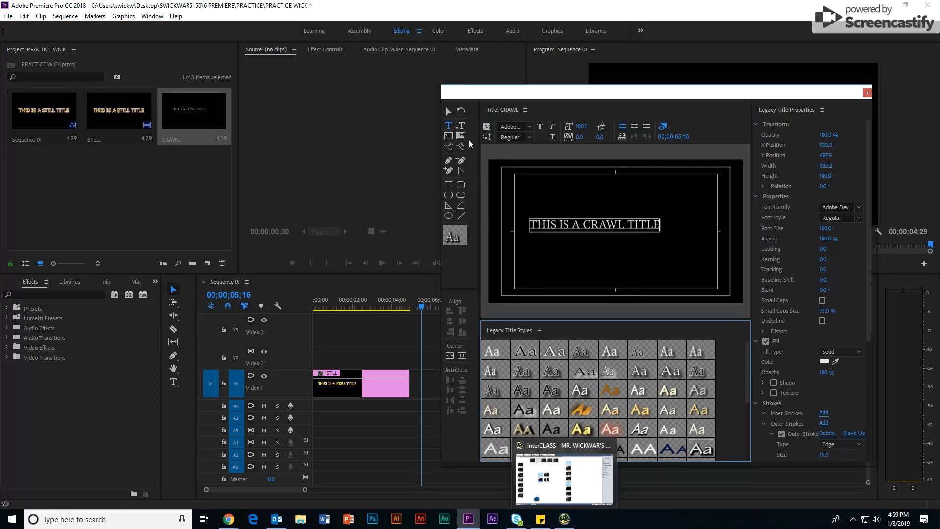
pyautogui.click(447, 113)
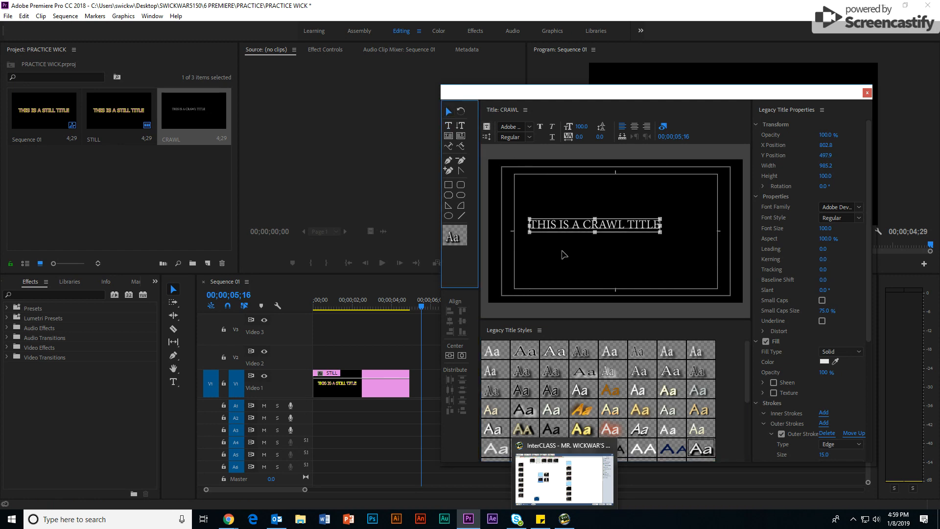
pyautogui.click(573, 220)
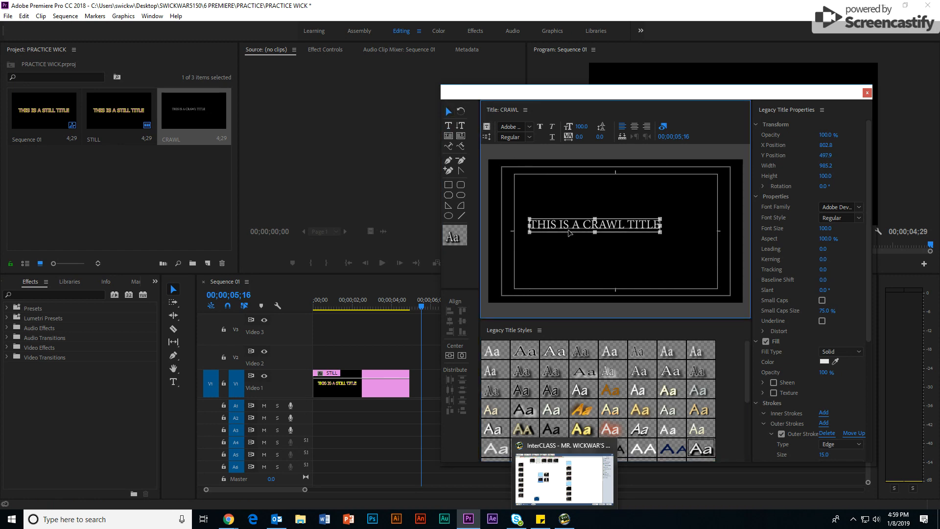
pyautogui.click(701, 453)
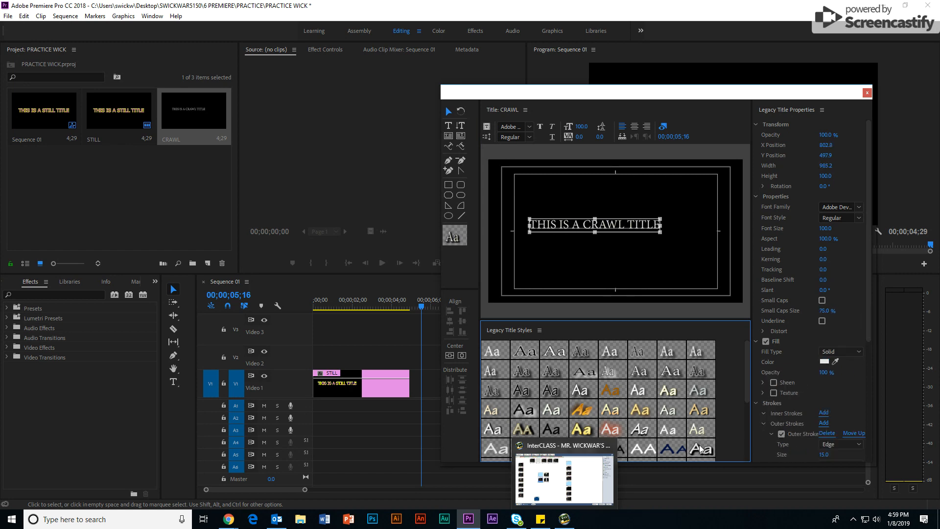
# - Set the crawl title text's font size to 156 and centre it horizontally and vertically in the frame
pyautogui.moveTo(580, 124); pyautogui.dragTo(613, 148)
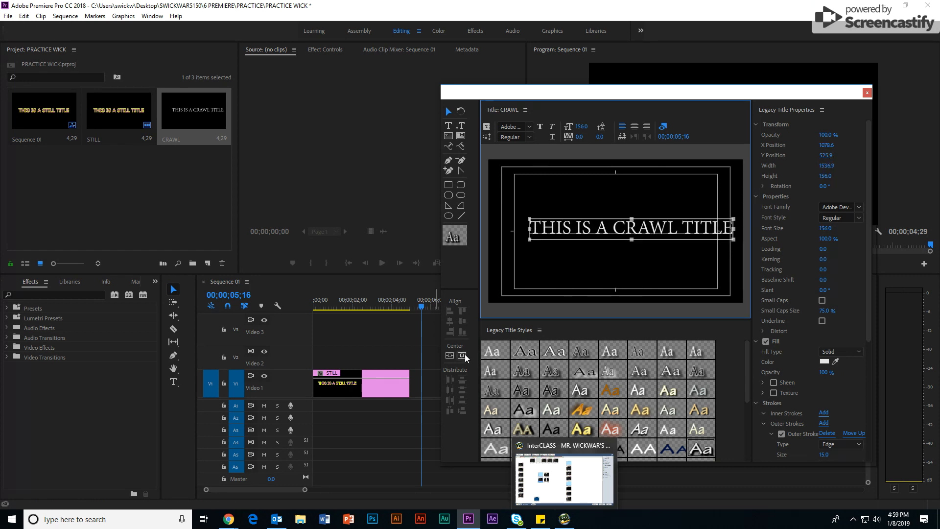
pyautogui.click(450, 356)
pyautogui.click(450, 356)
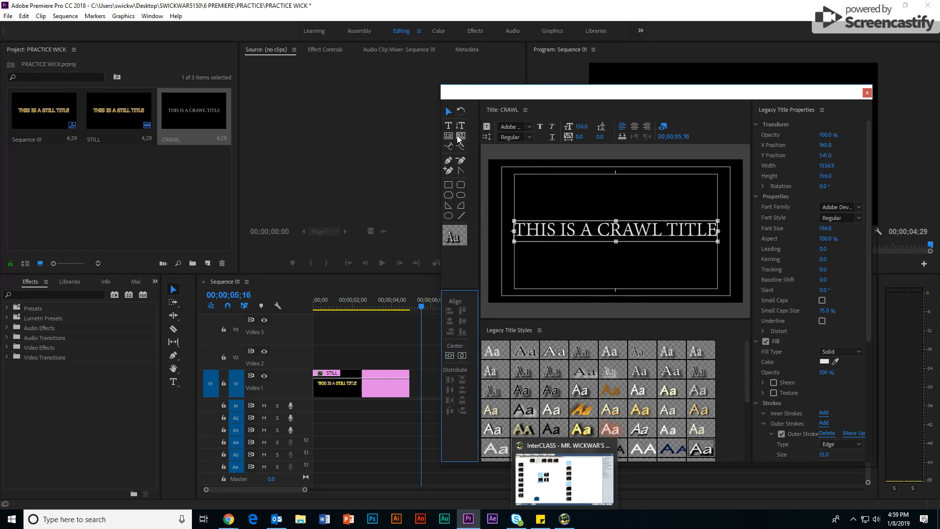
# - Set the CRAWL title's type to Crawl Left, starting off screen and ending off screen
pyautogui.click(487, 138)
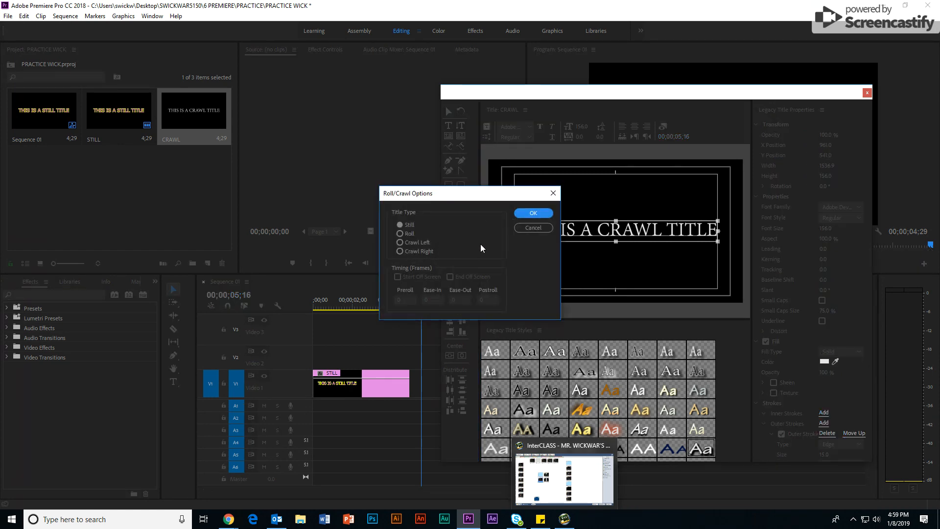
pyautogui.click(400, 243)
pyautogui.click(398, 277)
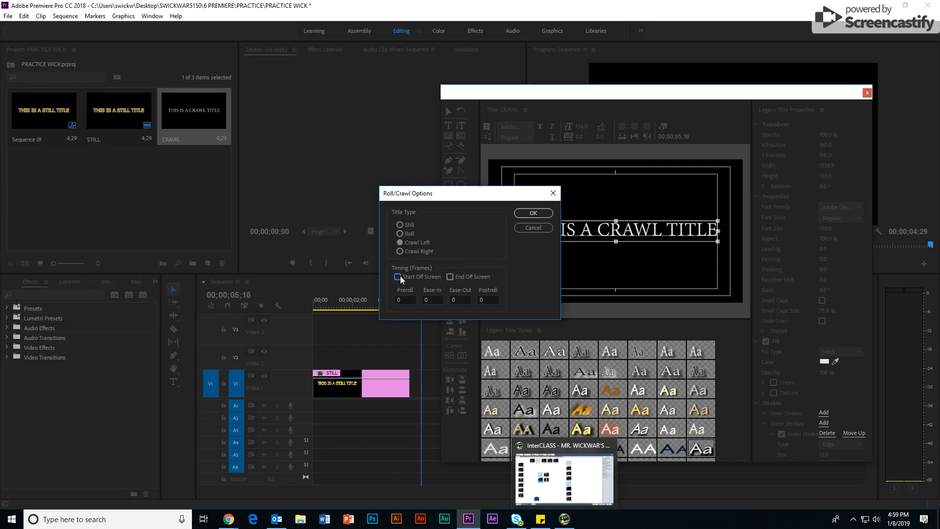
pyautogui.click(450, 277)
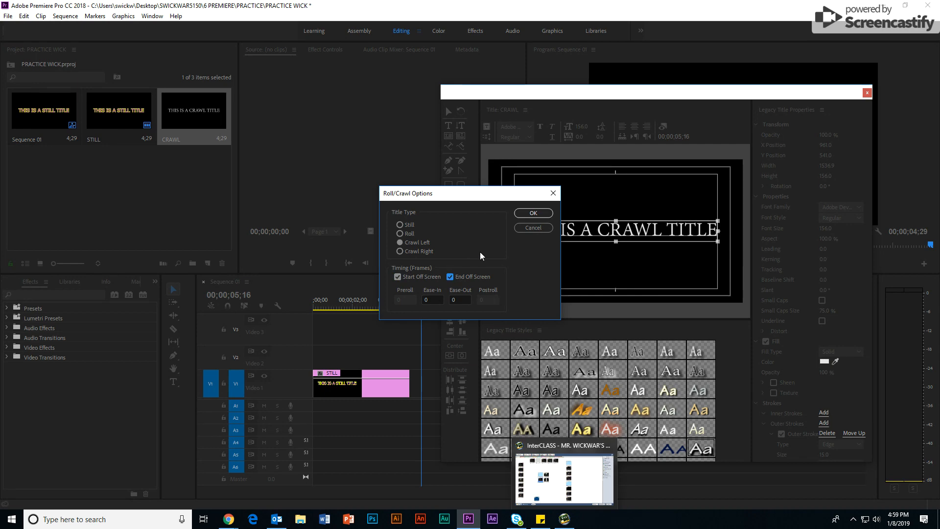
pyautogui.click(541, 214)
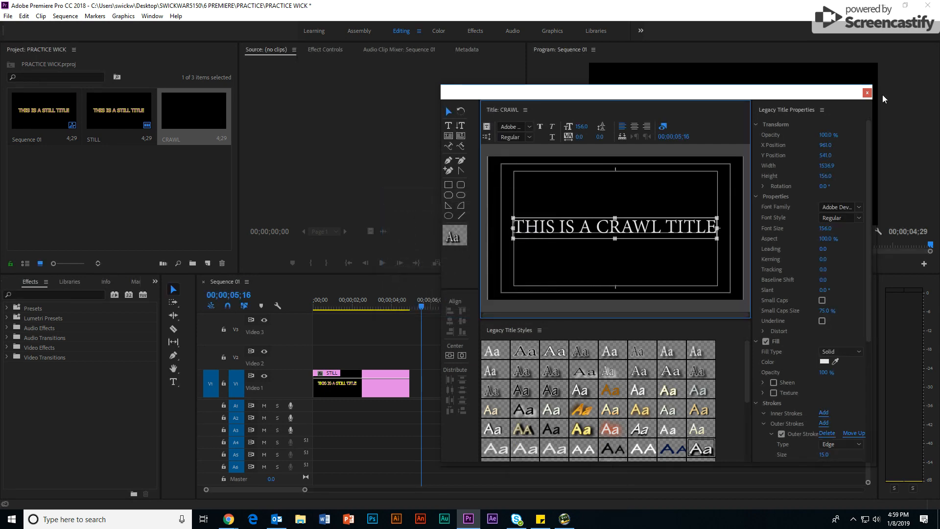
# - Place the CRAWL title directly after the STILL clip on Video 1 and preview its motion in the sequence
pyautogui.click(867, 94)
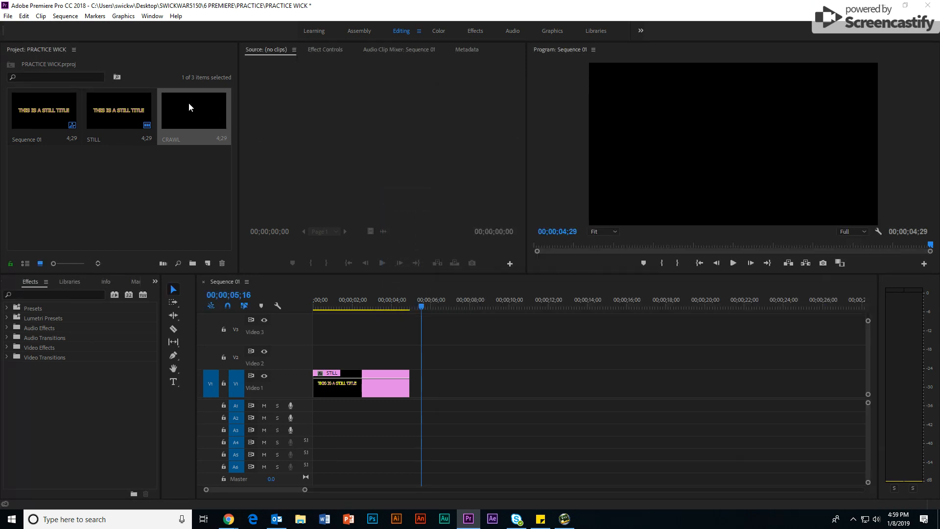
pyautogui.moveTo(189, 102); pyautogui.dragTo(415, 378)
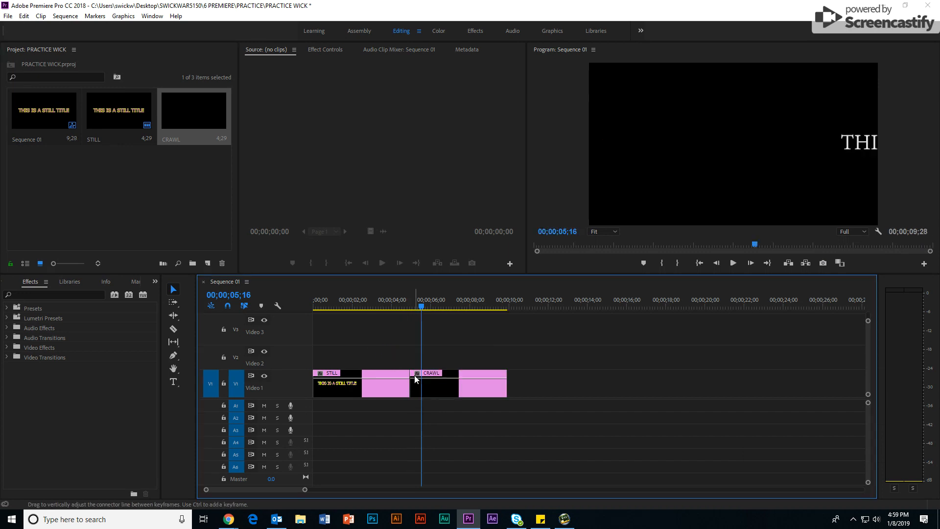
pyautogui.press('space')
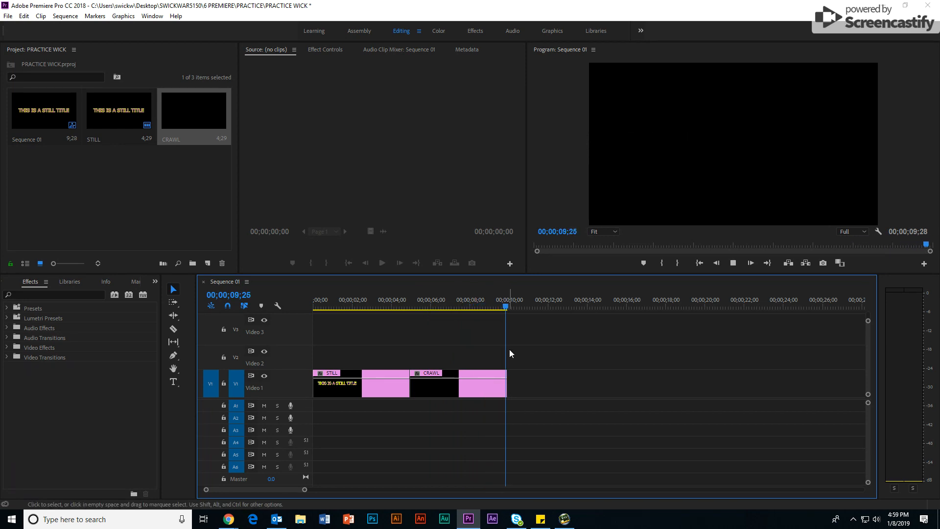
pyautogui.click(475, 308)
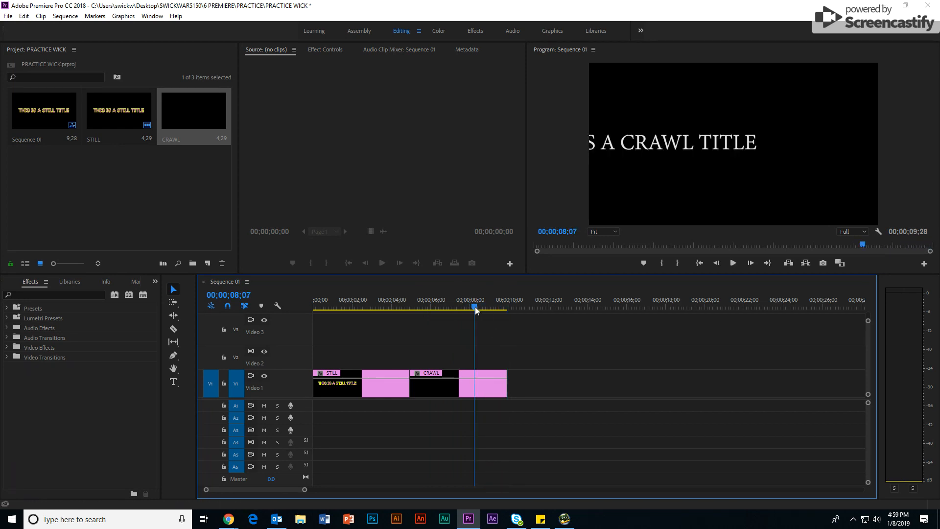
# - Reopen the CRAWL title from the timeline and give its text a thicker, red outer stroke
pyautogui.doubleClick(452, 387)
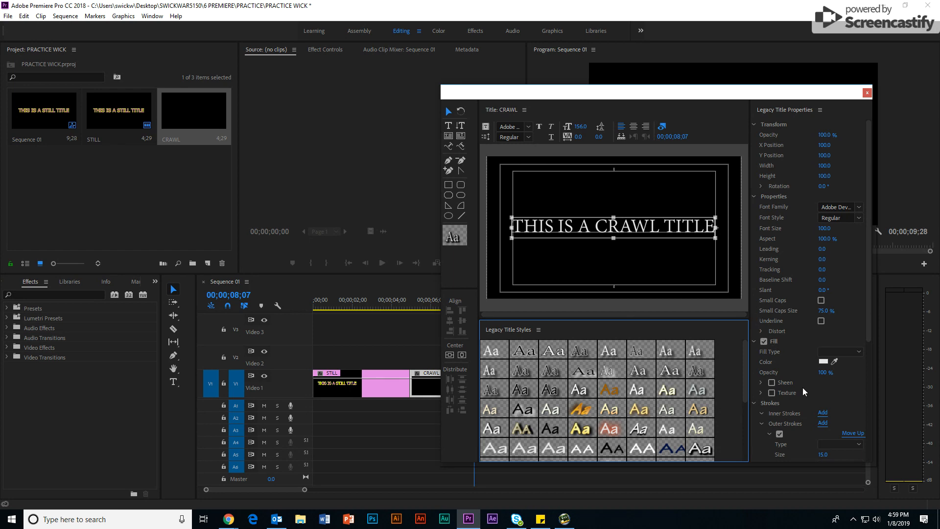
pyautogui.moveTo(870, 312); pyautogui.dragTo(872, 402)
pyautogui.moveTo(829, 320); pyautogui.dragTo(824, 320)
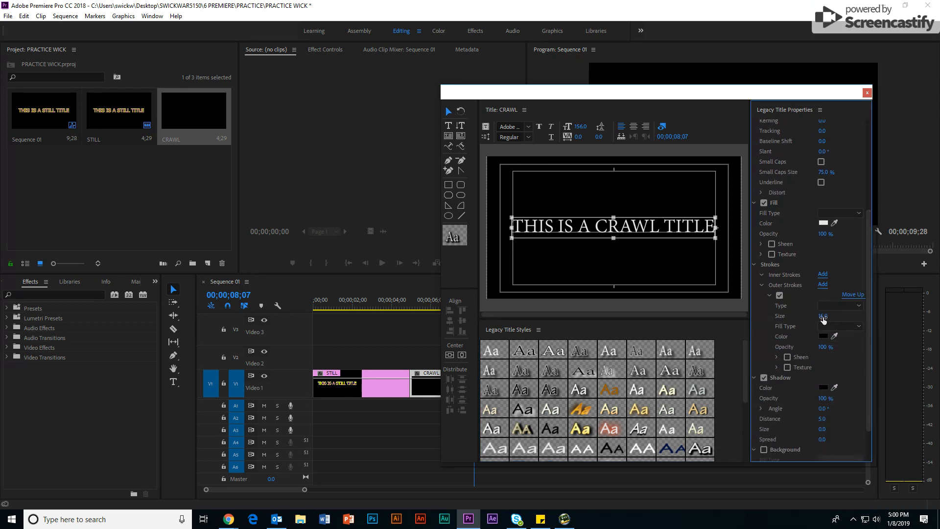
pyautogui.click(823, 337)
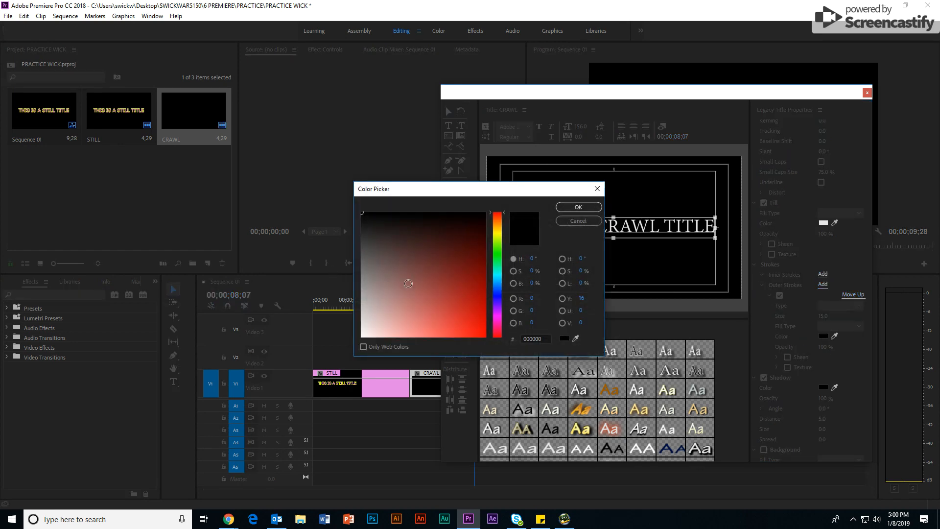
pyautogui.click(484, 315)
pyautogui.click(579, 207)
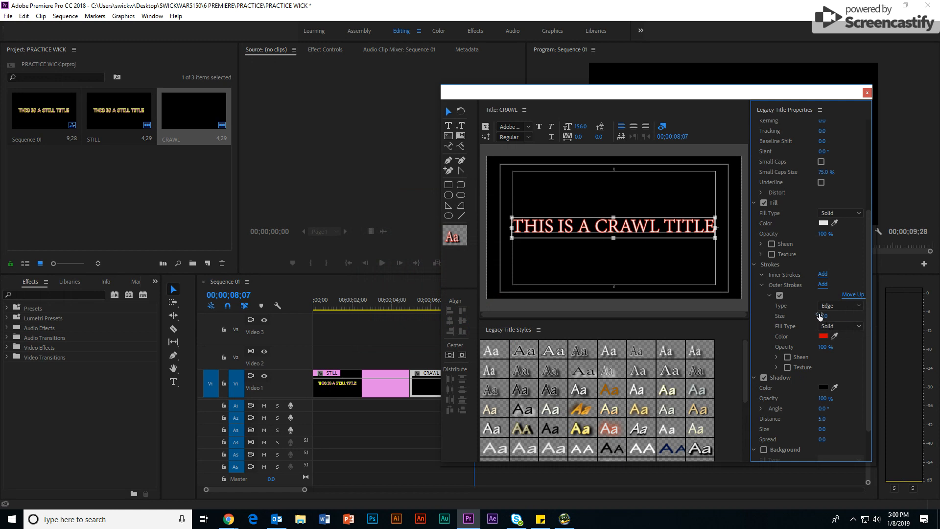
pyautogui.moveTo(823, 316)
pyautogui.mouseDown()
pyautogui.moveTo(851, 327)
pyautogui.moveTo(835, 326)
pyautogui.mouseUp()
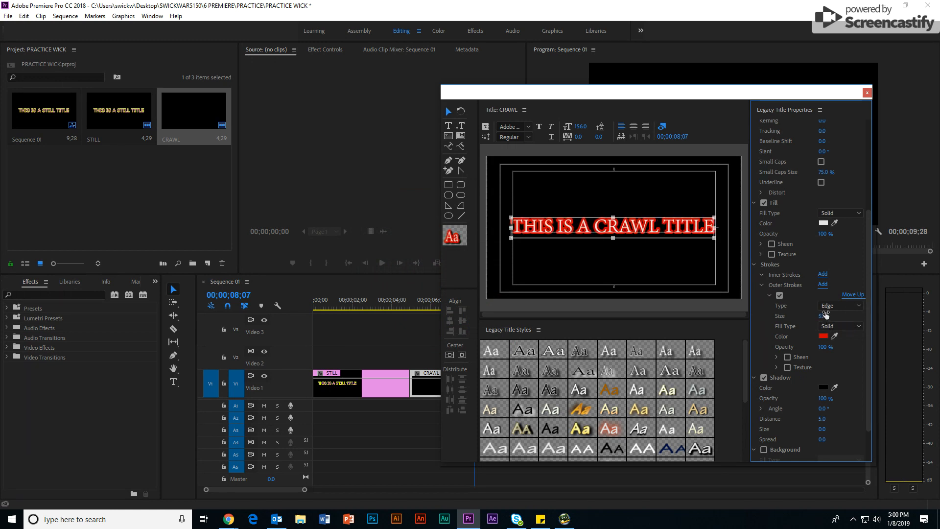
pyautogui.click(868, 93)
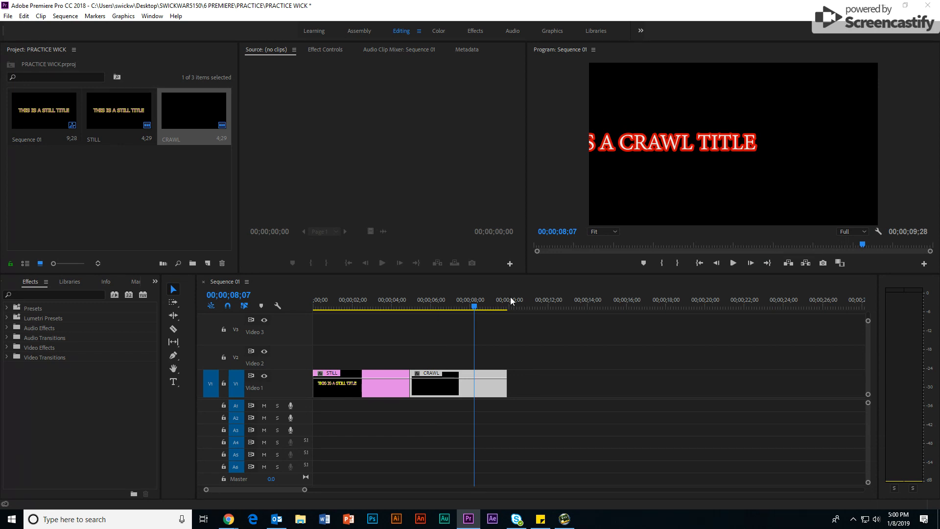
# - Move the playhead past the CRAWL clip to 00;00;10;15 and create a new 1920 x 1080 legacy title named ROLL
pyautogui.moveTo(479, 307); pyautogui.dragTo(519, 322)
pyautogui.click(8, 16)
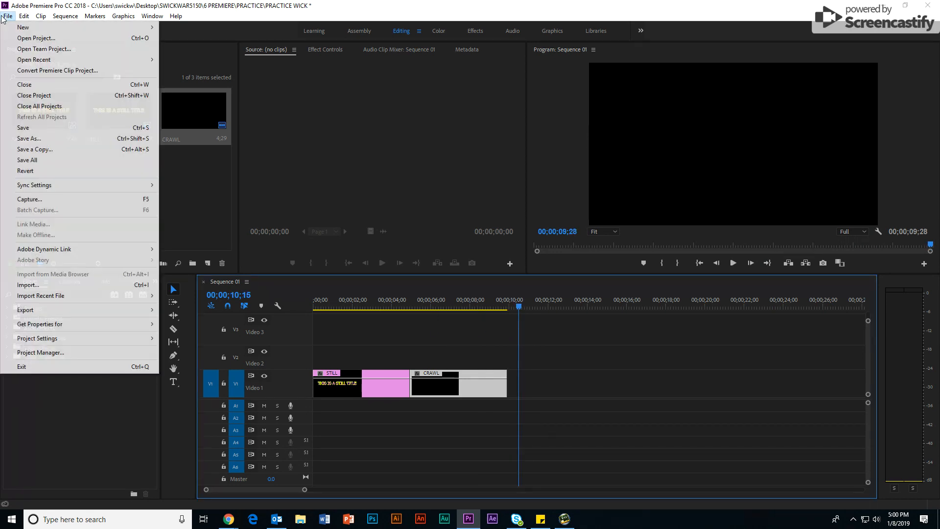
pyautogui.moveTo(73, 27)
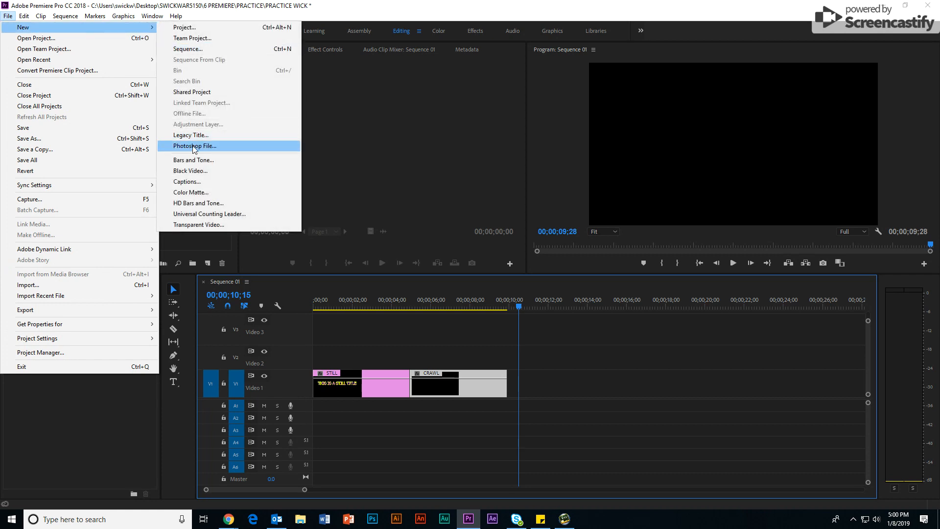
pyautogui.click(182, 136)
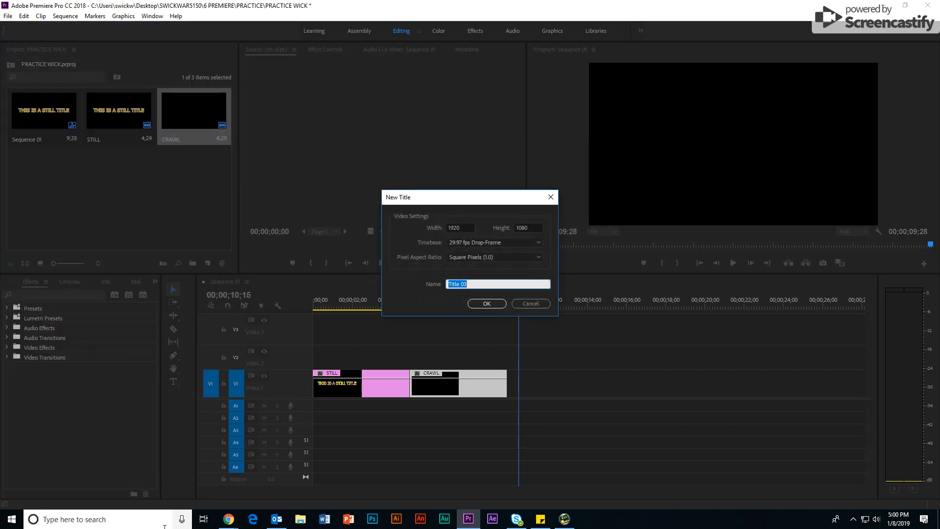
pyautogui.write('ROLL')
pyautogui.click(486, 304)
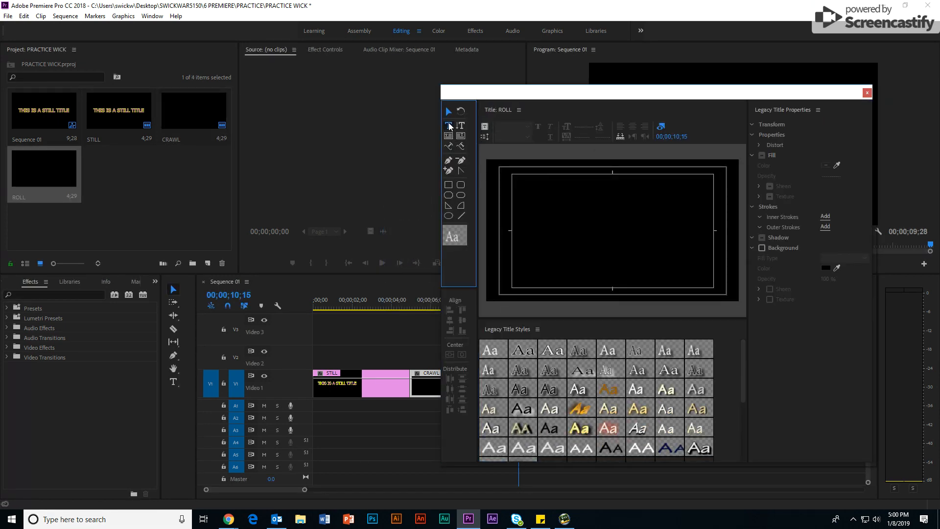
# - Add the two-line text "THIS IS A:" and "ROLL TITLE" to the ROLL title's frame with the horizontal Type tool
pyautogui.click(448, 126)
pyautogui.click(582, 198)
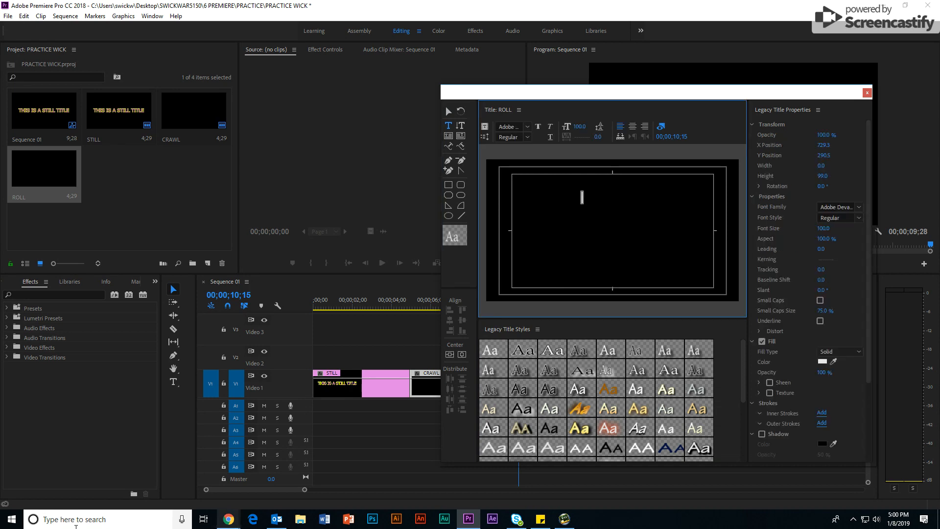
pyautogui.write('THIS IS A')
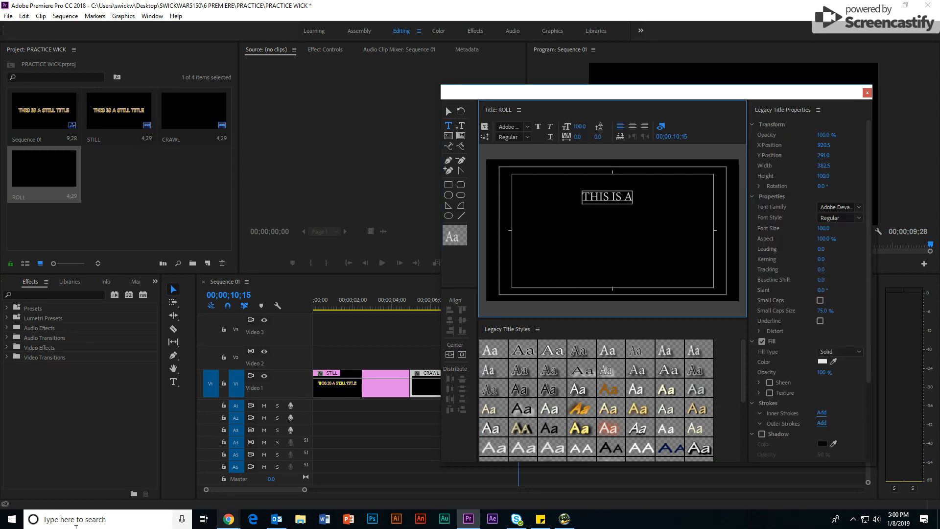
pyautogui.write(':')
pyautogui.press('Return')
pyautogui.write('R')
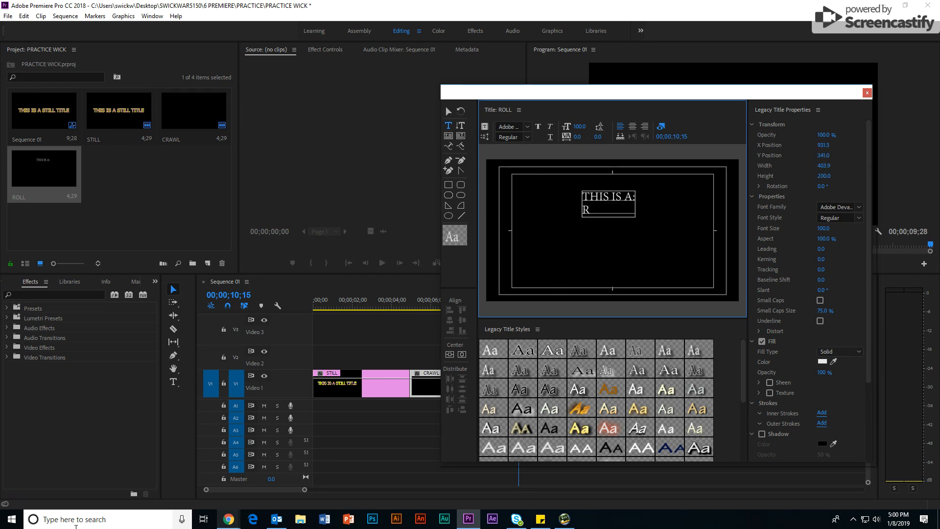
pyautogui.write('OLL TITLE')
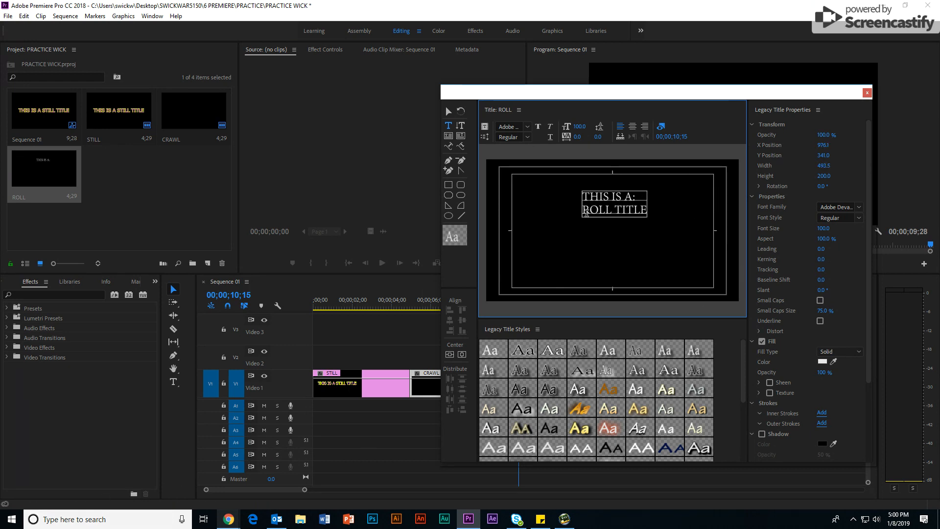
# - Set the font size of the ROLL TITLE line to 175
pyautogui.moveTo(585, 210); pyautogui.dragTo(657, 221)
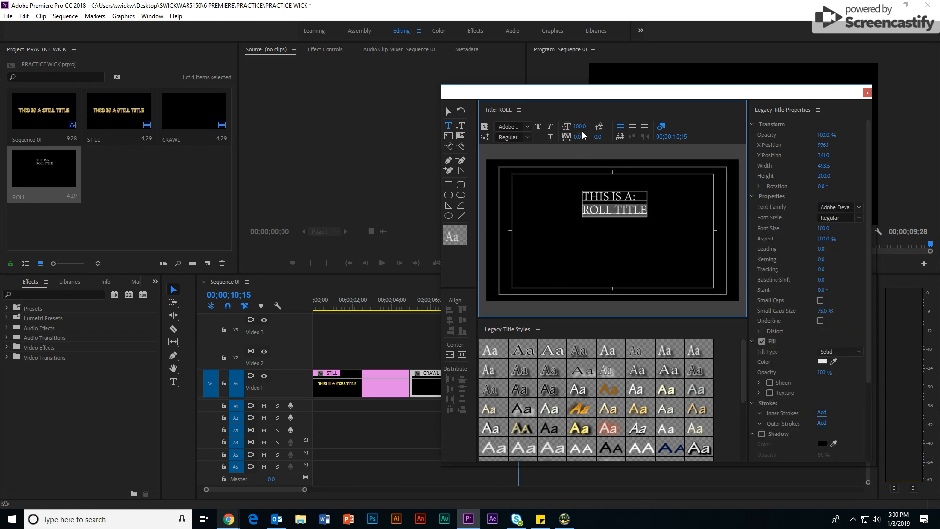
pyautogui.moveTo(580, 131); pyautogui.dragTo(454, 278)
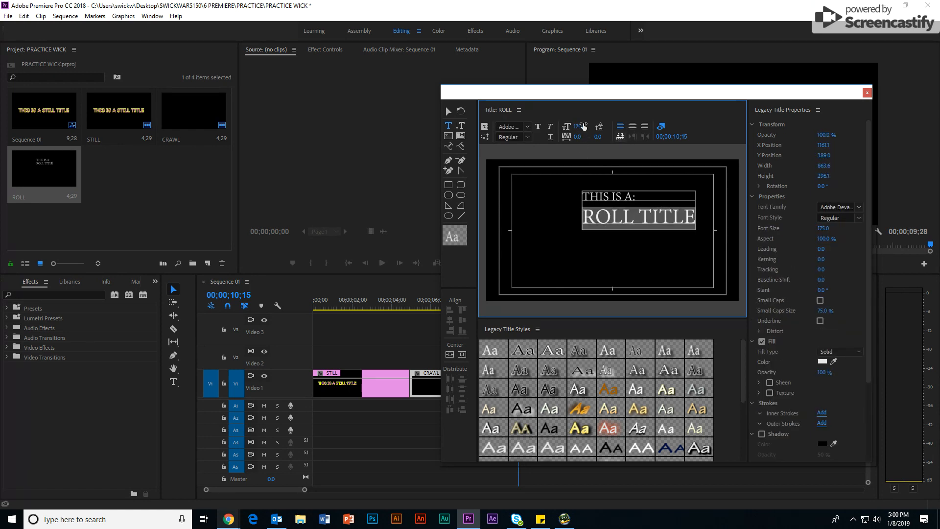
pyautogui.click(448, 111)
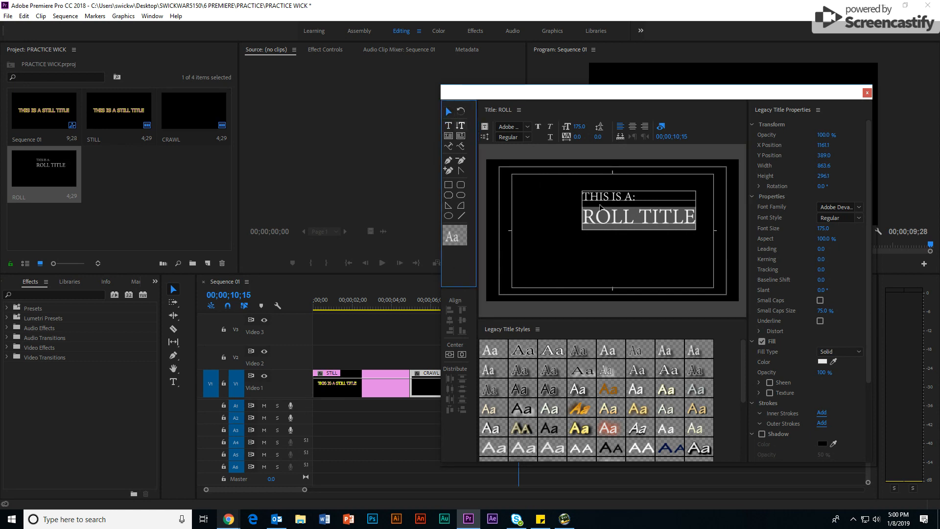
# - Centre-align the two-line roll text and move it to the upper middle of the frame, inside the title-safe margin
pyautogui.click(600, 203)
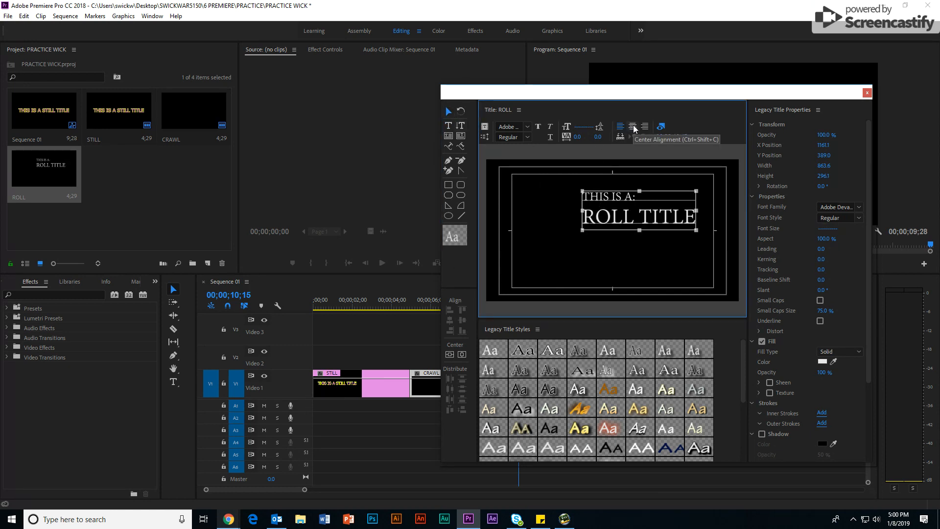
pyautogui.click(633, 127)
pyautogui.moveTo(636, 221); pyautogui.dragTo(608, 208)
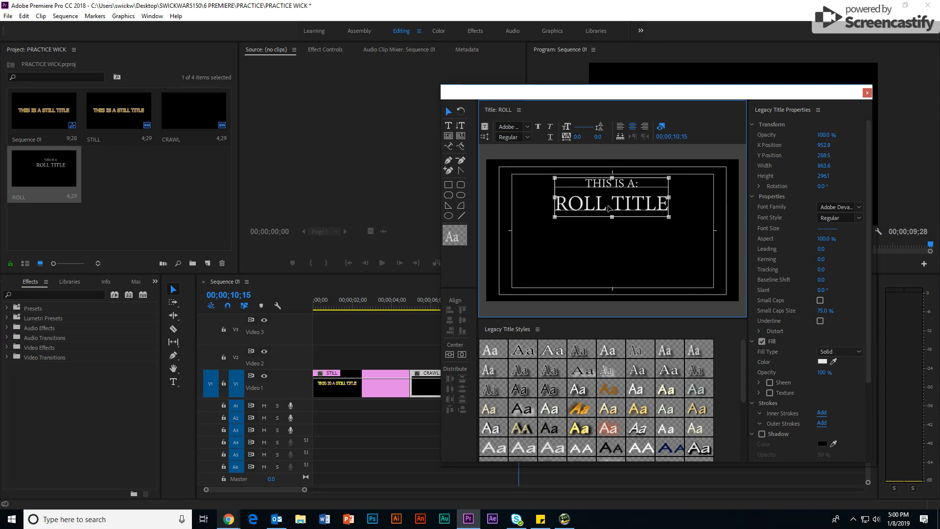
# - Copy the two-line roll text and paste it repeatedly below the original, separating the first copy from it with blank lines
pyautogui.doubleClick(590, 198)
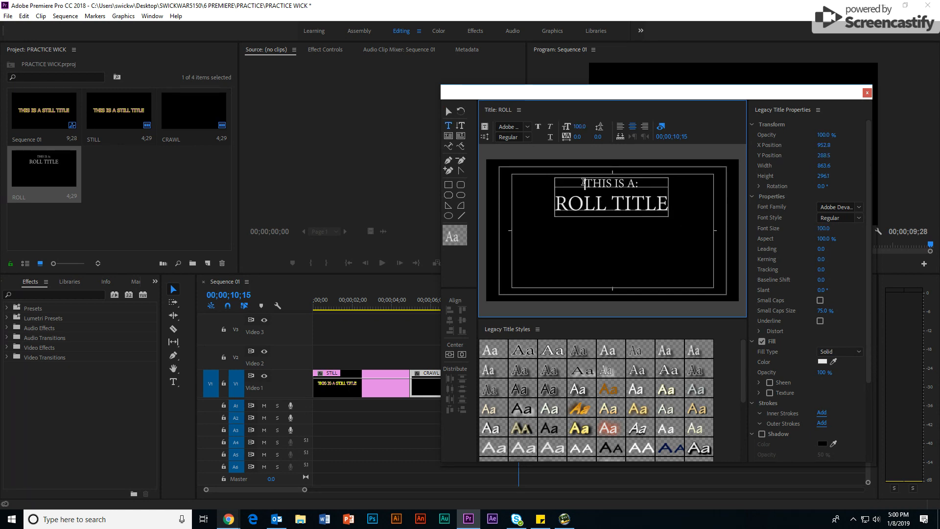
pyautogui.hotkey('ctrl', 'a')
pyautogui.rightClick(626, 206)
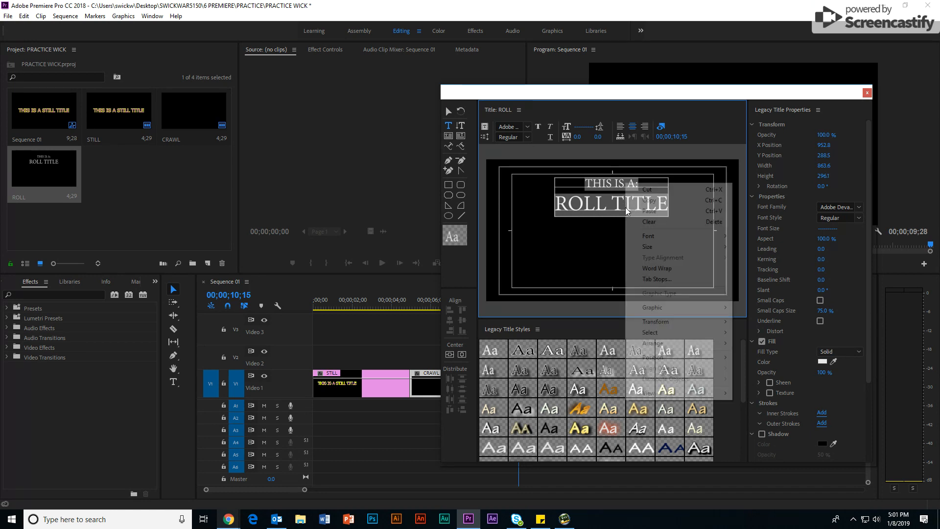
pyautogui.click(652, 202)
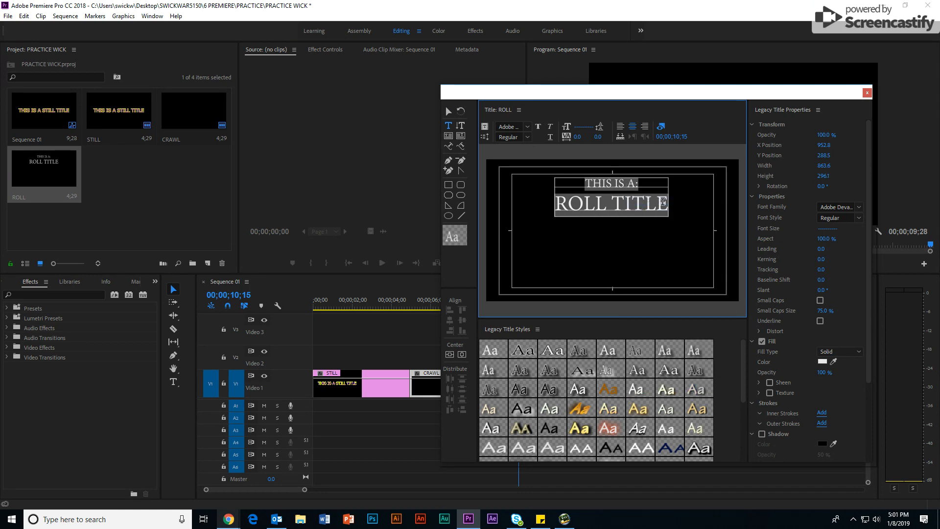
pyautogui.click(663, 202)
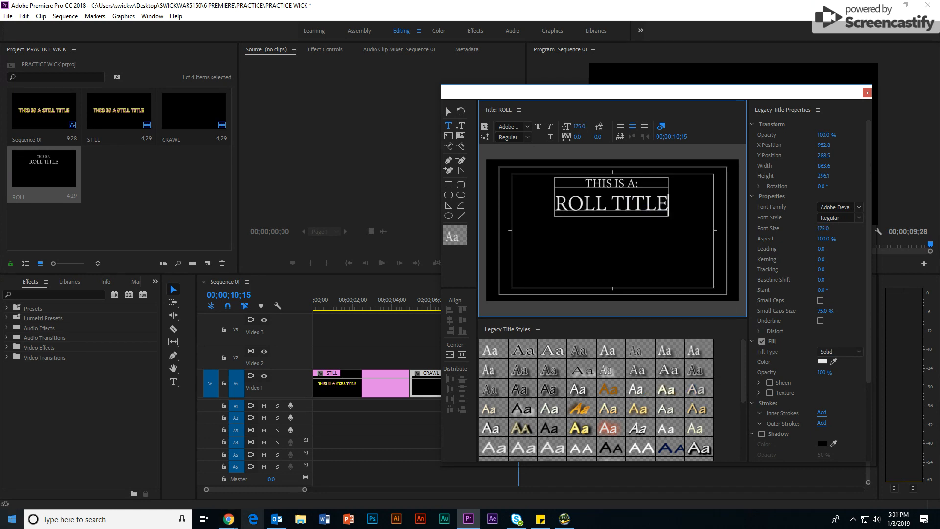
pyautogui.press('Return')
pyautogui.press('Return')
pyautogui.press('Return')
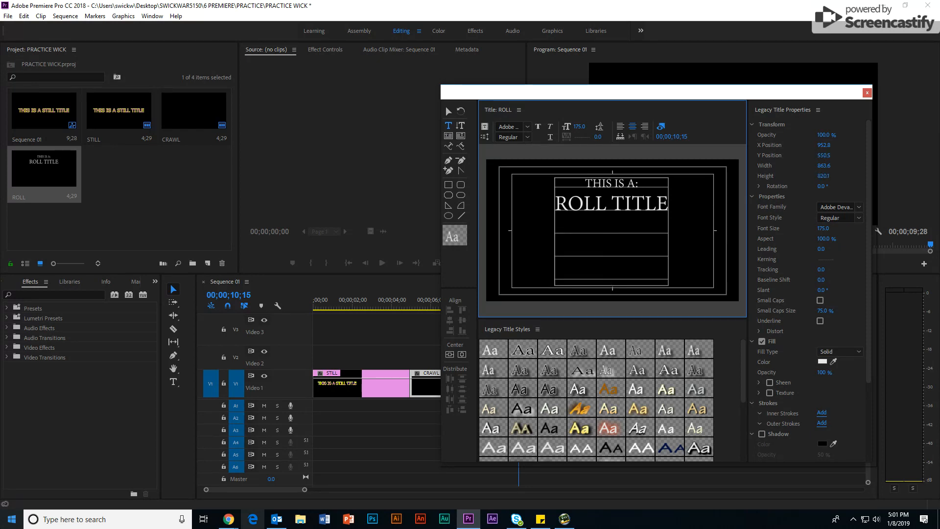
pyautogui.hotkey('ctrl', 'v')
pyautogui.press('Return')
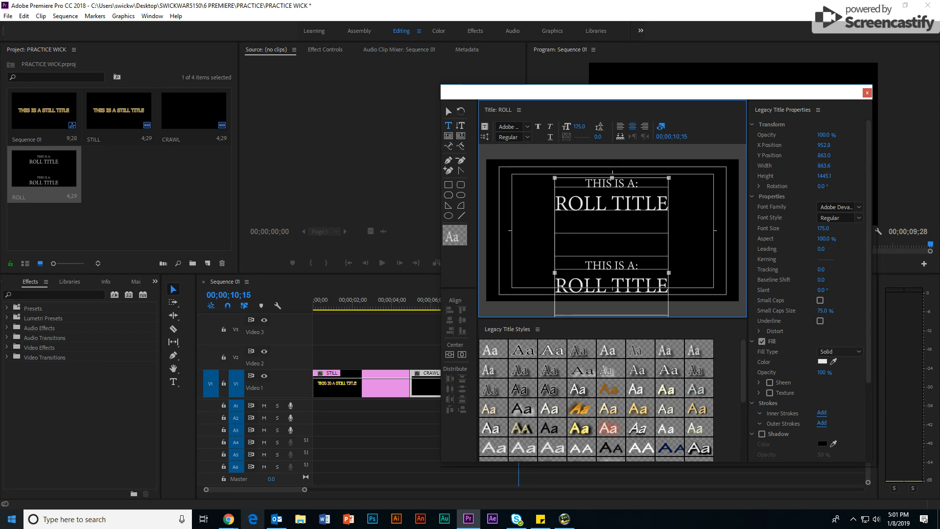
pyautogui.hotkey('ctrl', 'v')
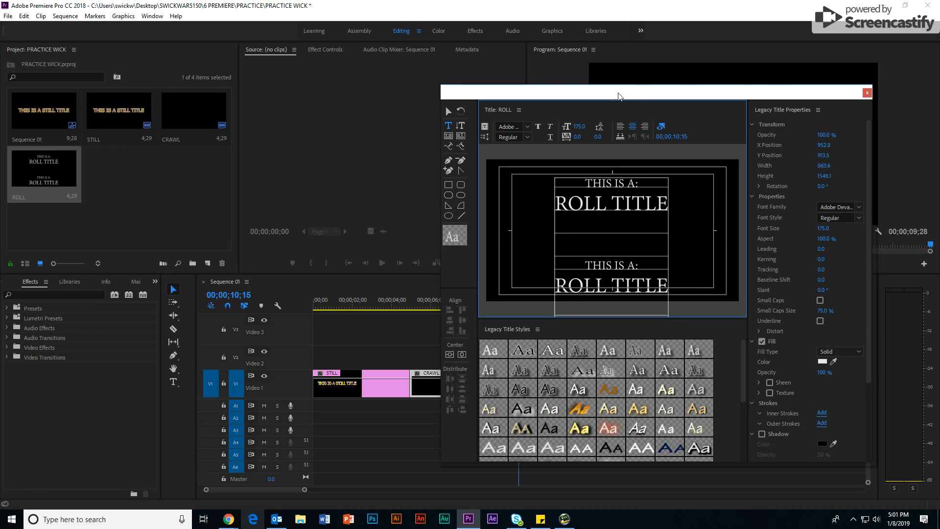
# - Set the ROLL title's type to Roll with Start Off Screen and End Off Screen enabled
pyautogui.click(486, 137)
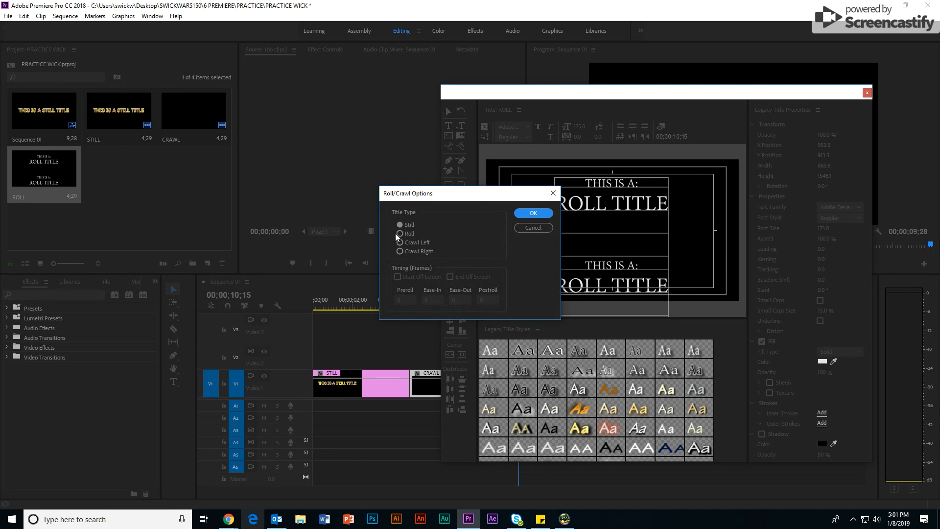
pyautogui.click(399, 233)
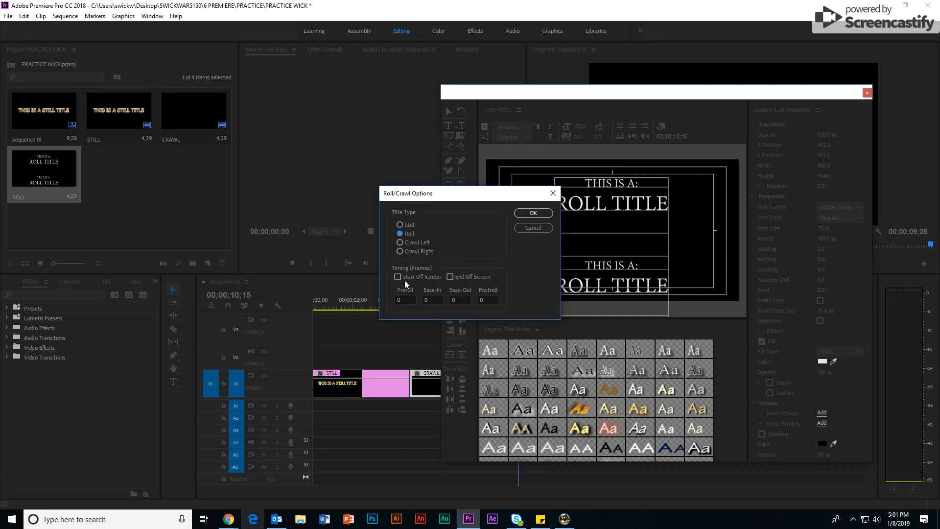
pyautogui.click(450, 277)
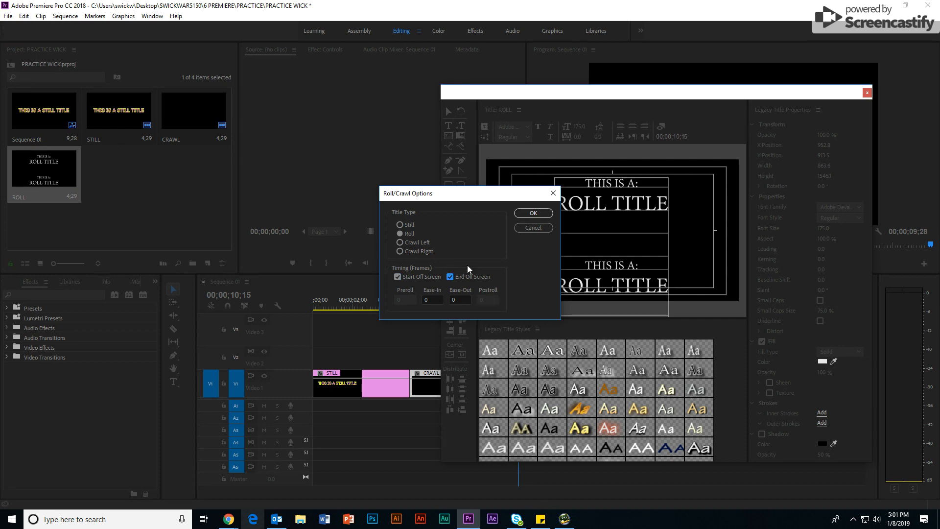
pyautogui.click(532, 213)
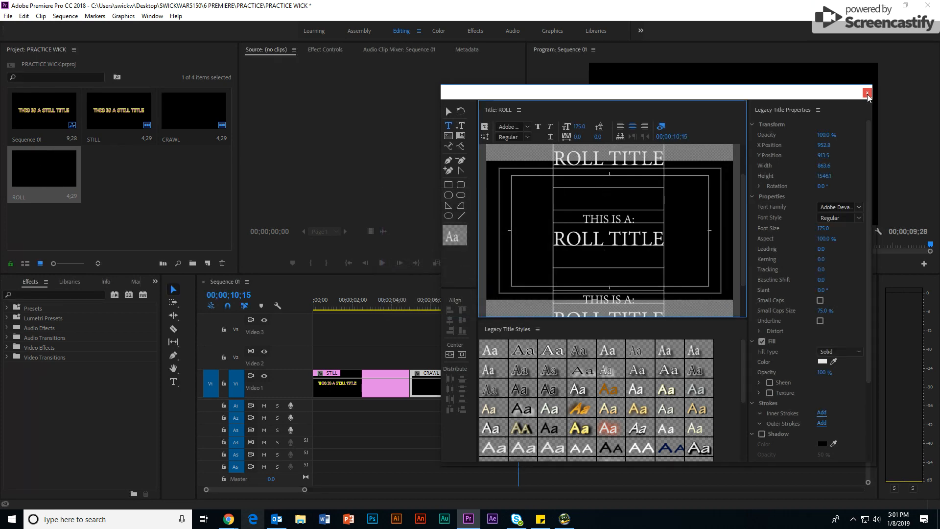
# - Close the title editor, place the ROLL title directly after the CRAWL clip on Video 1, and play it back
pyautogui.click(867, 93)
pyautogui.moveTo(54, 168); pyautogui.dragTo(503, 389)
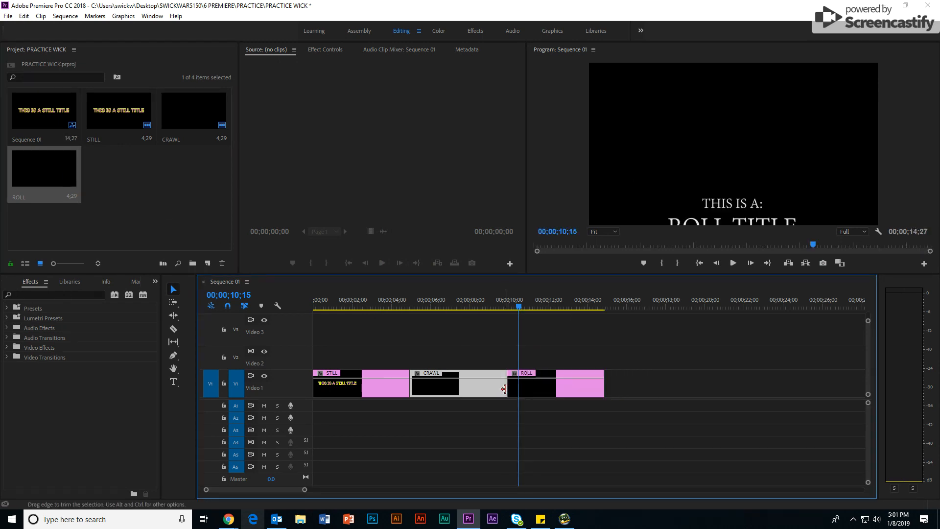
pyautogui.click(508, 296)
pyautogui.press('space')
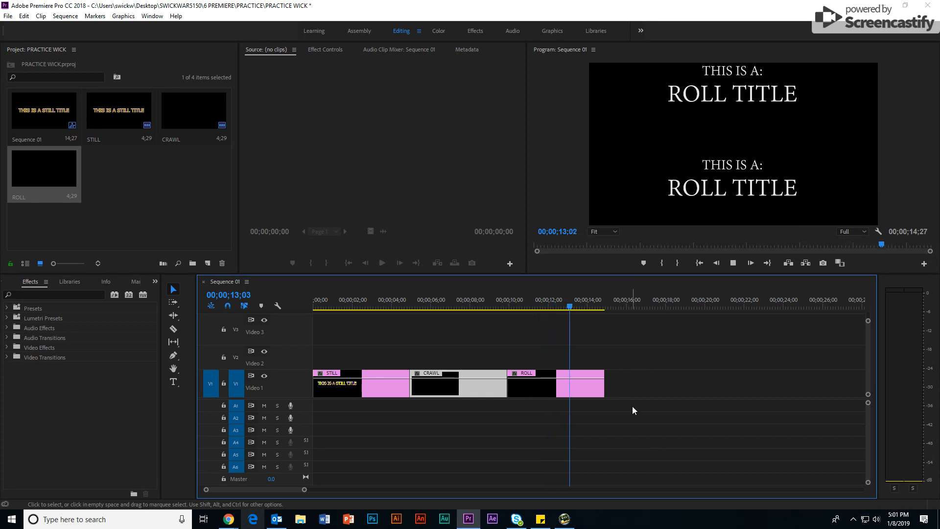
pyautogui.press('space')
# - Extend the ROLL clip's end to about 00;00;19;26 and play part of it to preview the roll speed
pyautogui.moveTo(600, 372); pyautogui.dragTo(702, 374)
pyautogui.press('space')
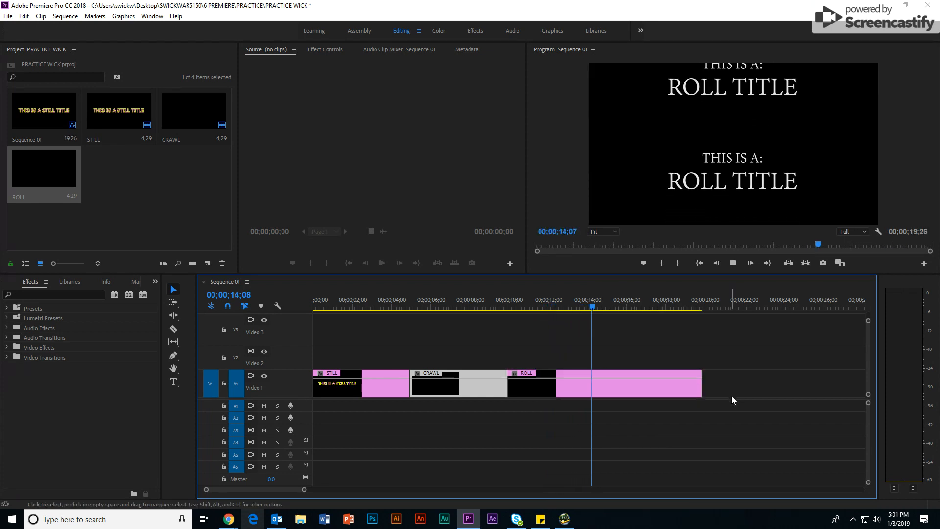
pyautogui.press('space')
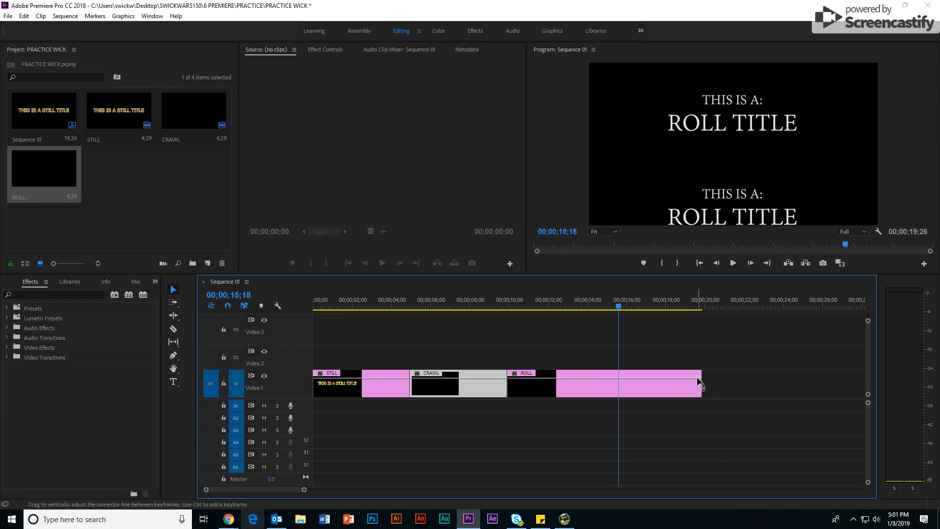
# - Shorten the ROLL clip so it ends at about 00;00;12;20 and play it to preview the roll speed
pyautogui.click(656, 381)
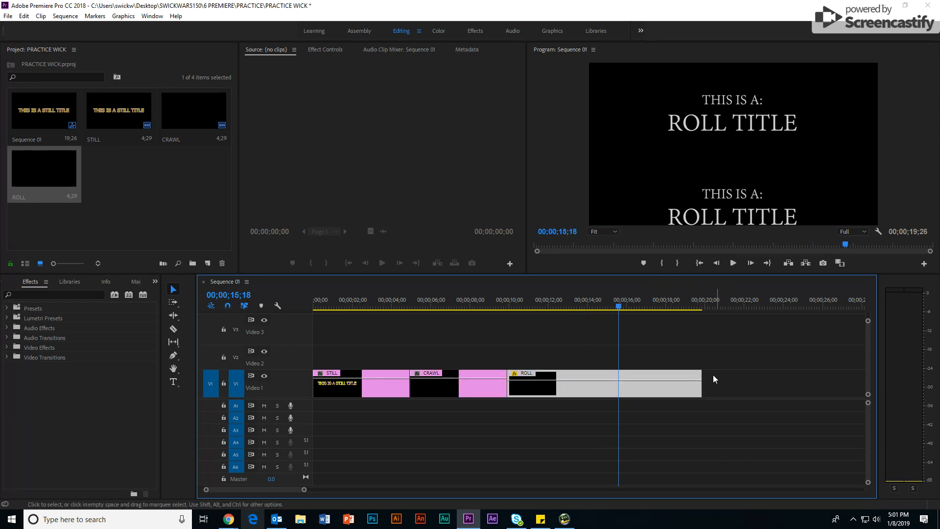
pyautogui.moveTo(701, 375); pyautogui.dragTo(561, 377)
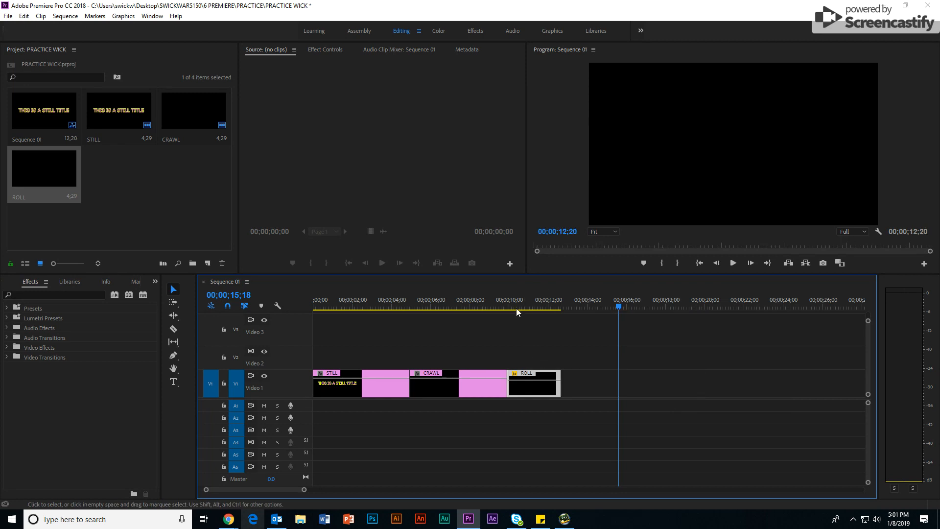
pyautogui.click(516, 307)
pyautogui.press('space')
pyautogui.press('space')
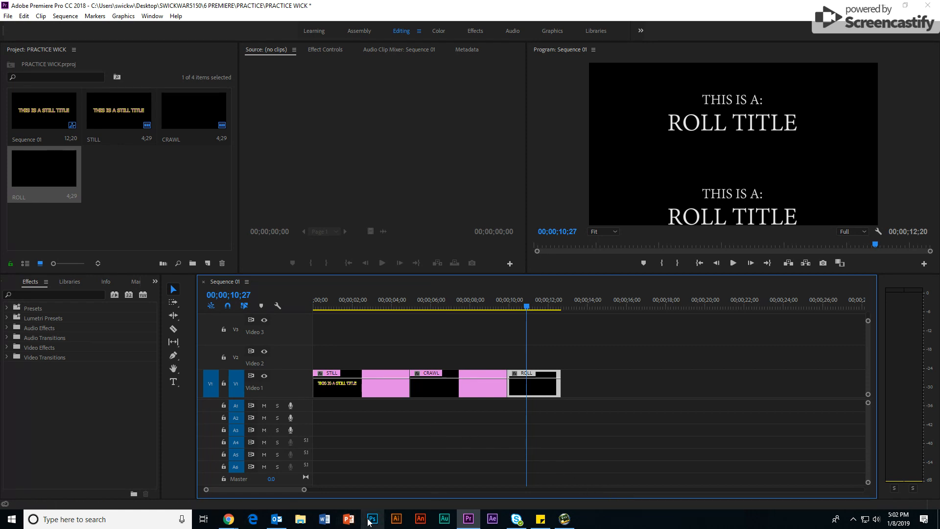
pyautogui.click(221, 524)
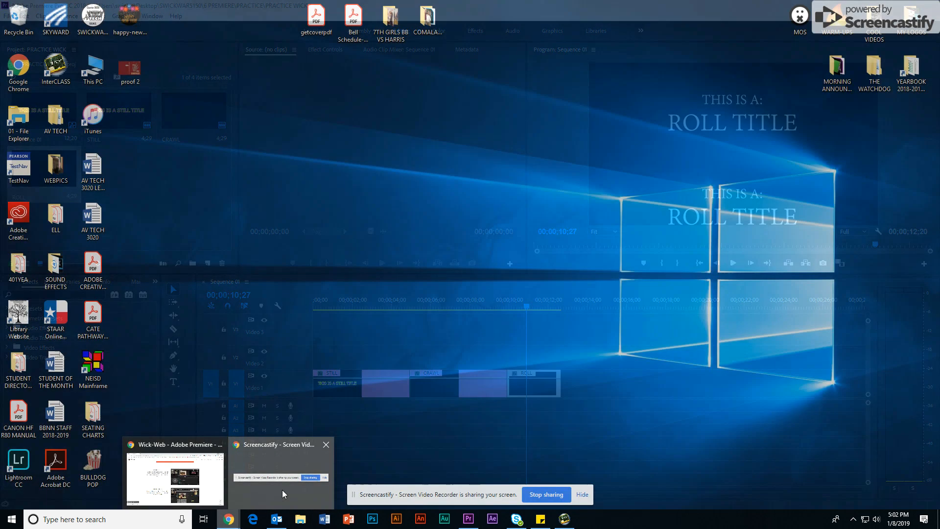
pyautogui.click(282, 490)
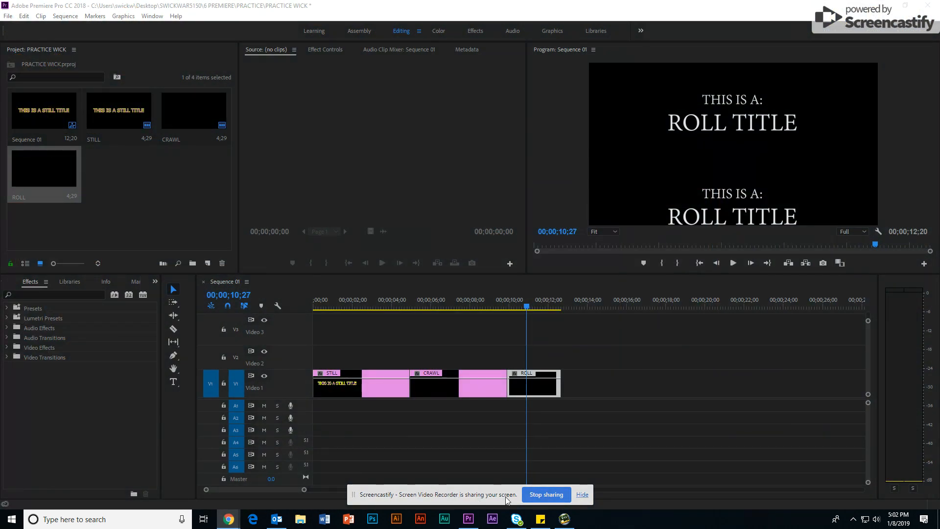